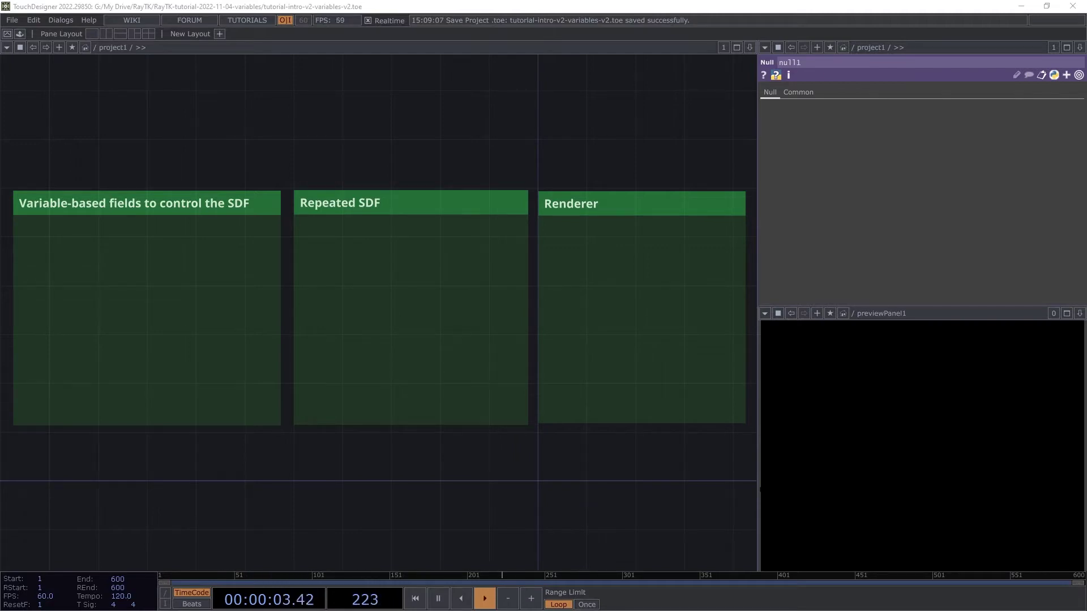
Step: Add a raymarchRender3D from the RayTK palette and place it in the Renderer area
{"action": "scroll", "coordinate": [748, 305], "scroll_direction": "up", "scroll_amount": 3}
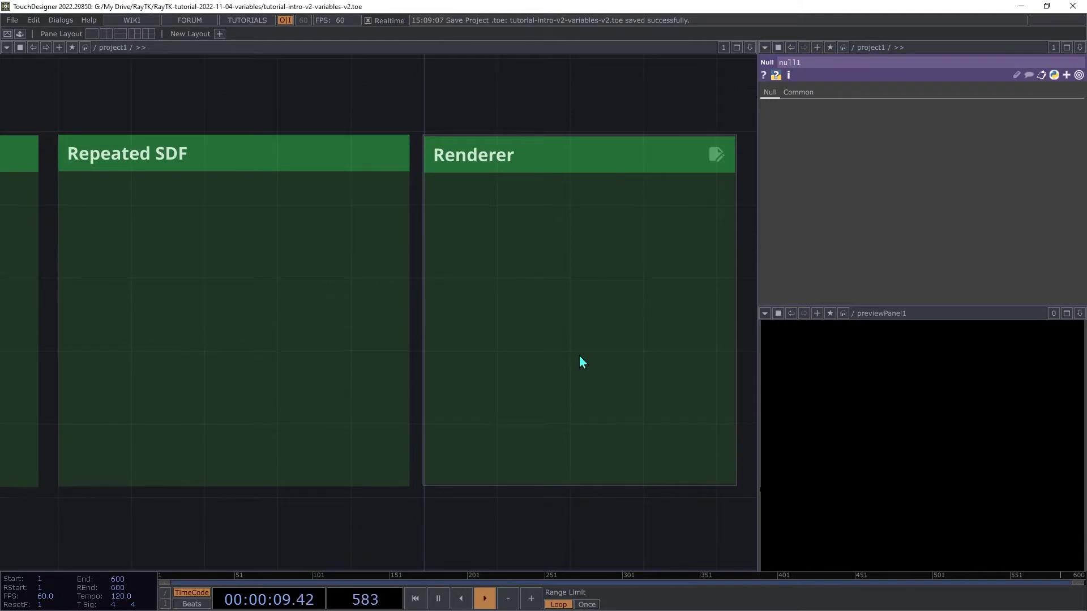
{"action": "key", "text": "alt+r"}
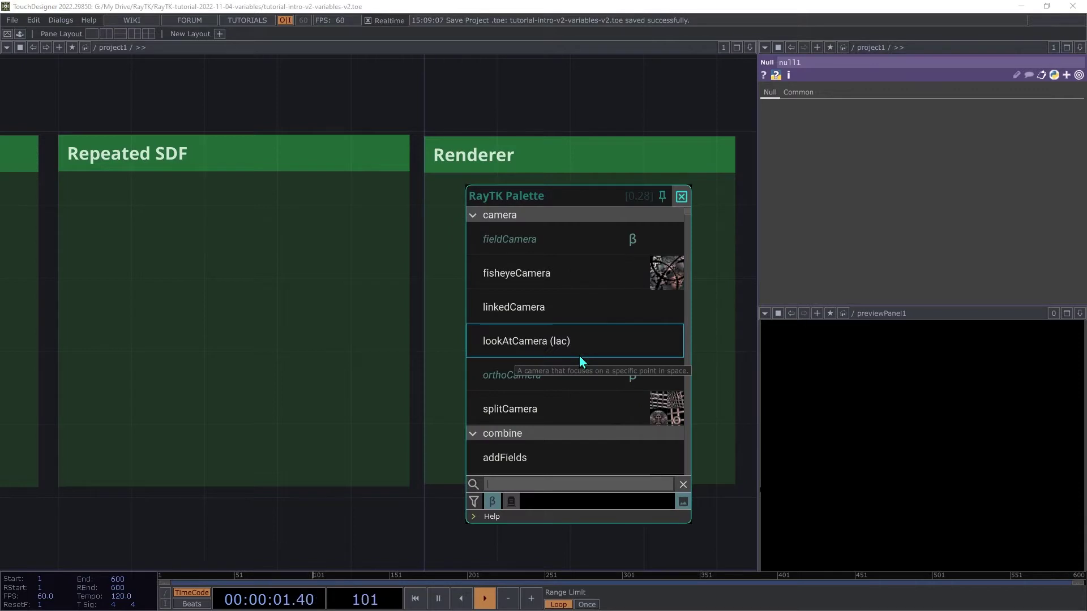
{"action": "type", "text": "ray"}
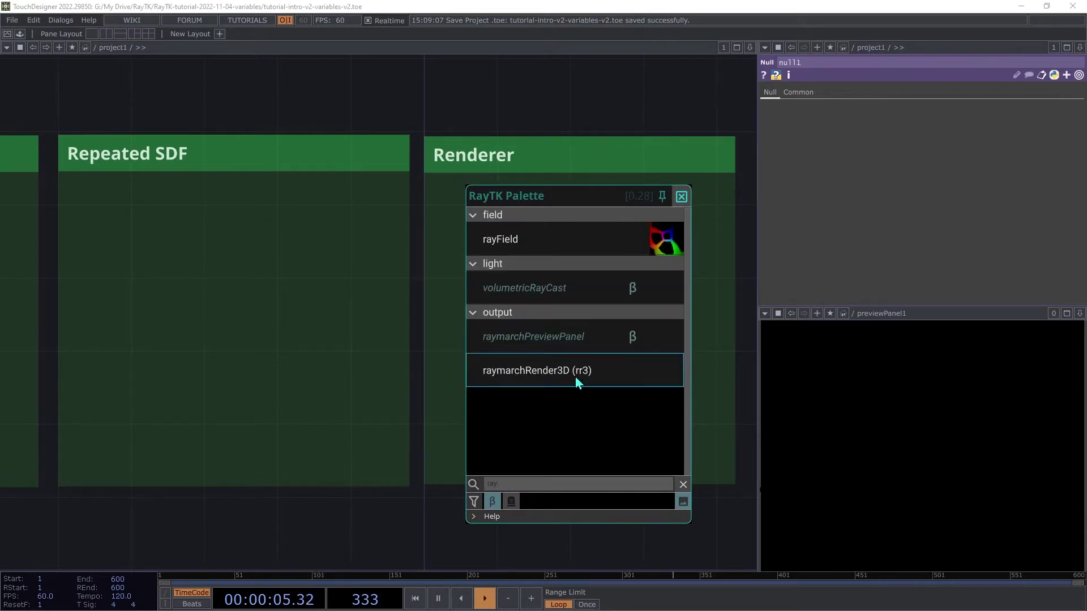
{"action": "left_click", "coordinate": [575, 376]}
{"action": "left_click", "coordinate": [390, 320]}
{"action": "left_click_drag", "start_coordinate": [388, 320], "coordinate": [593, 303]}
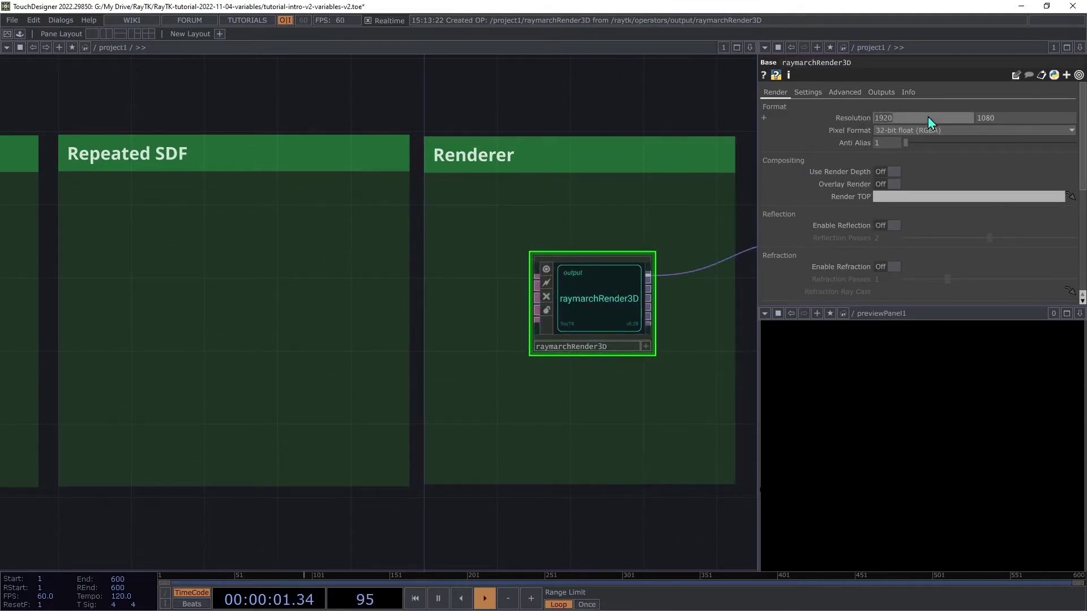
Step: Set the renderer's resolution to 1400 by 1100
{"action": "left_click", "coordinate": [928, 117]}
{"action": "type", "text": "1400"}
{"action": "key", "text": "Return"}
{"action": "key", "text": "Tab"}
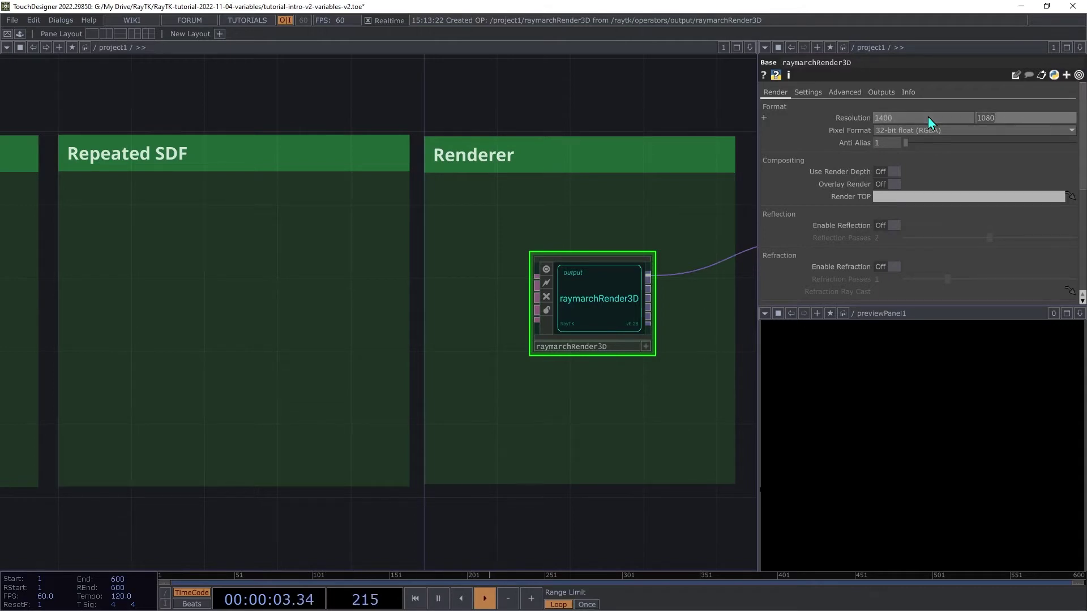
{"action": "type", "text": "1100"}
{"action": "key", "text": "Tab"}
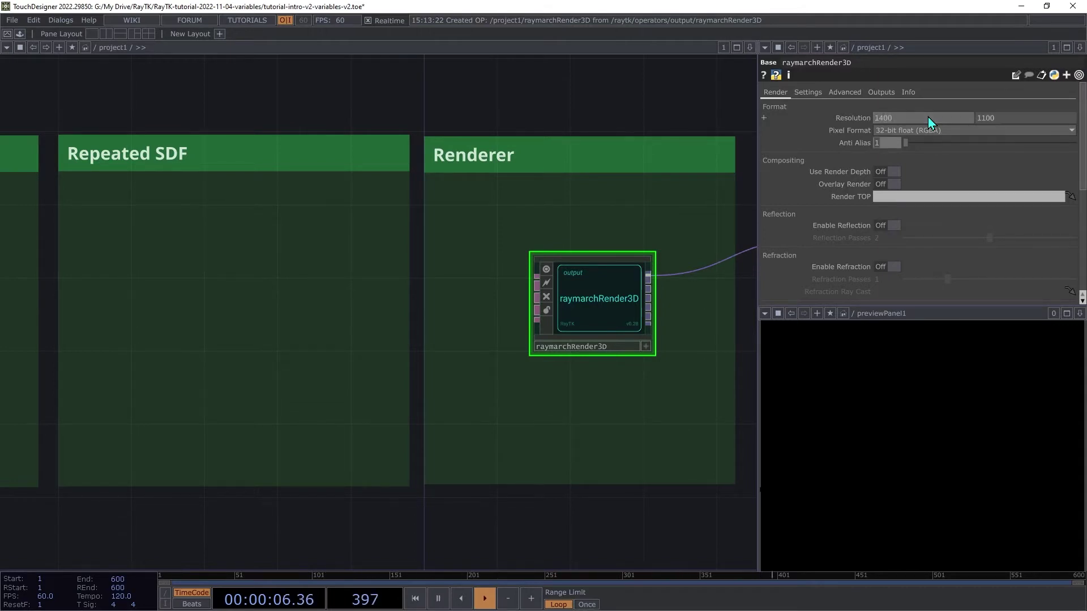
{"action": "left_click", "coordinate": [613, 288]}
{"action": "left_click_drag", "start_coordinate": [614, 294], "coordinate": [619, 287]}
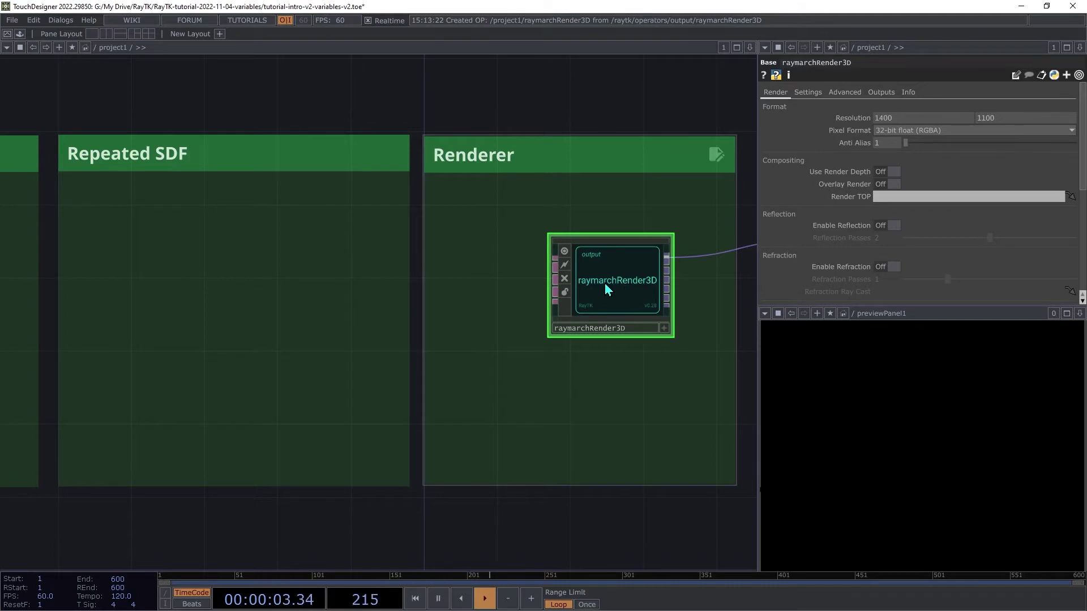
Step: Attach a look-at camera to raymarchRender3D and arrange it left of the renderer
{"action": "right_click", "coordinate": [605, 283]}
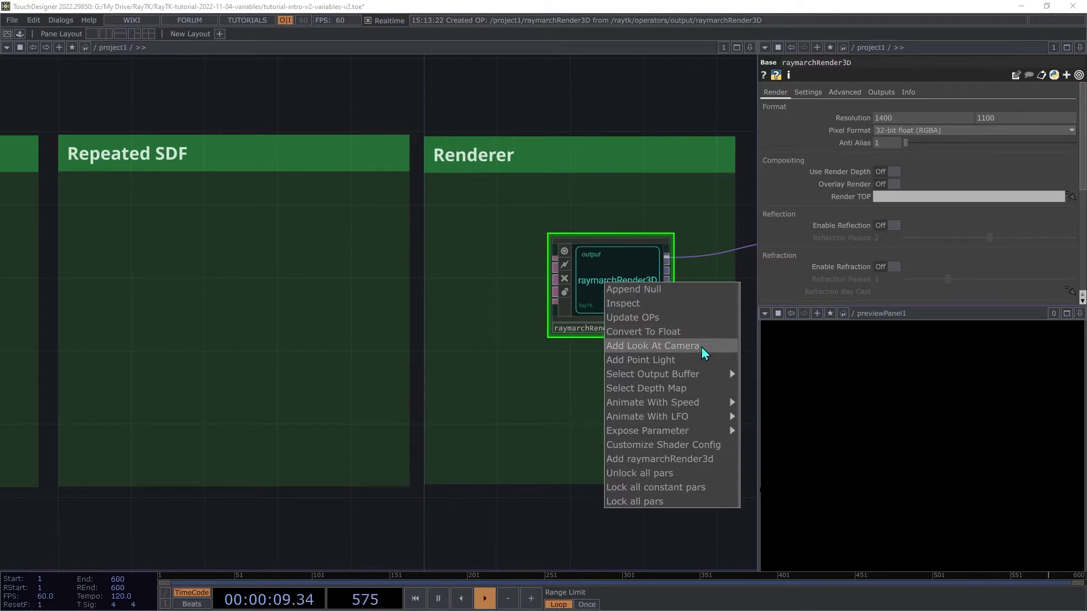
{"action": "left_click", "coordinate": [656, 346]}
{"action": "left_click_drag", "start_coordinate": [619, 286], "coordinate": [642, 287]}
{"action": "left_click_drag", "start_coordinate": [367, 391], "coordinate": [498, 321]}
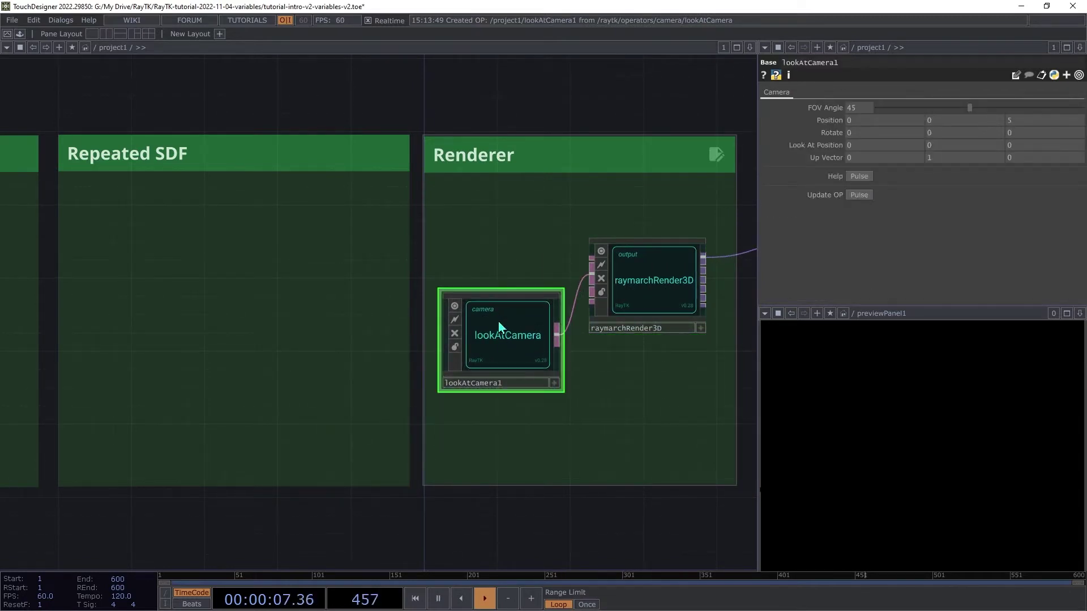
Step: Set the camera position to 2, 3, 5 and its field of view to 70 degrees
{"action": "left_click", "coordinate": [891, 124]}
{"action": "type", "text": "2"}
{"action": "key", "text": "Tab"}
{"action": "type", "text": "3"}
{"action": "key", "text": "Tab"}
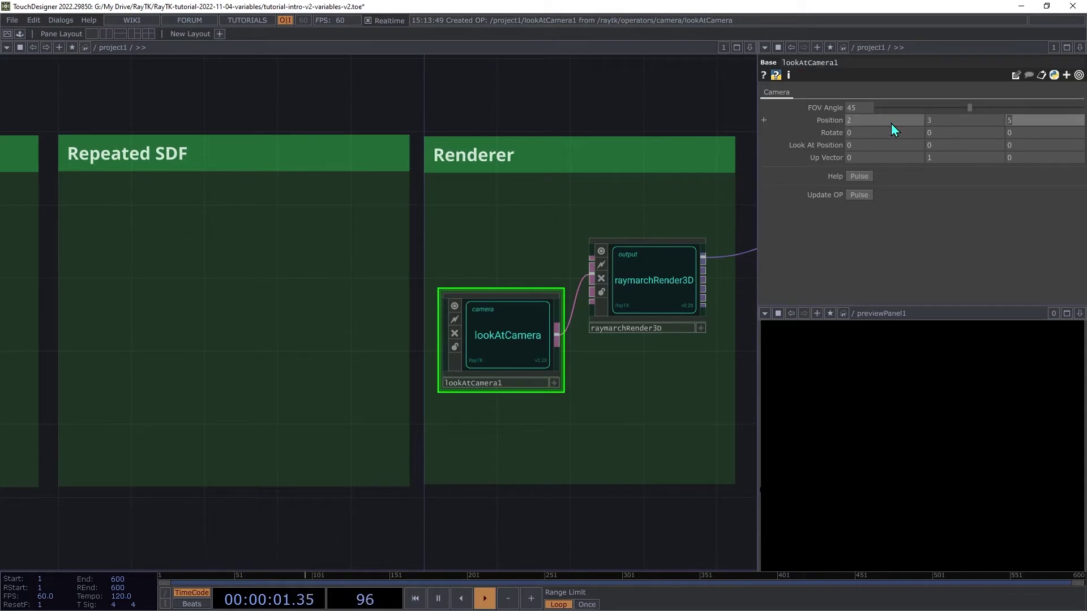
{"action": "key", "text": "shift+Tab"}
{"action": "key", "text": "shift+Tab"}
{"action": "key", "text": "shift+Tab"}
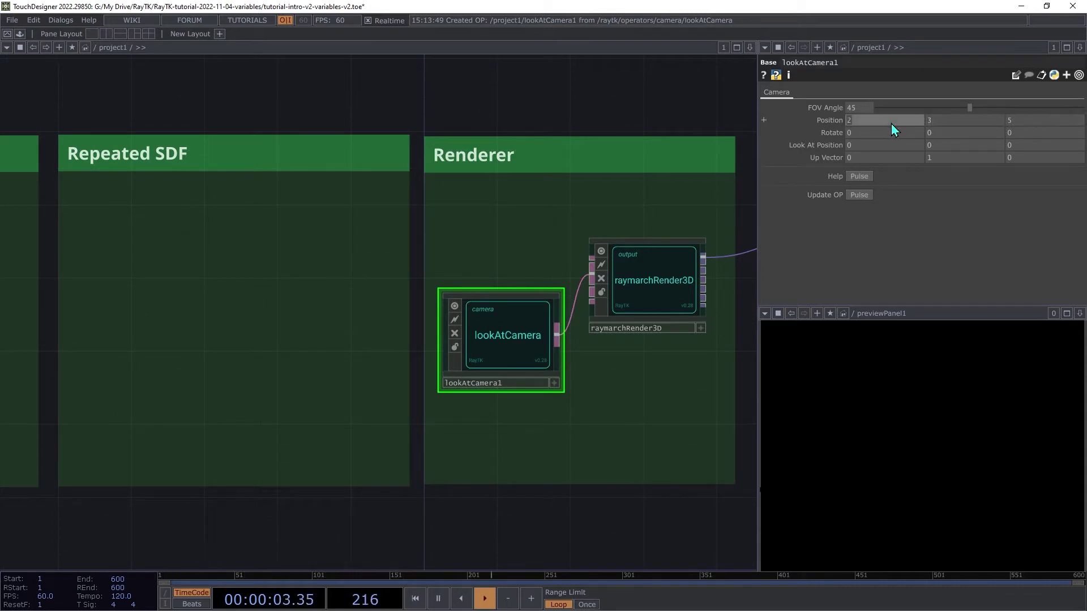
{"action": "type", "text": "70"}
{"action": "key", "text": "Tab"}
{"action": "left_click", "coordinate": [667, 274]}
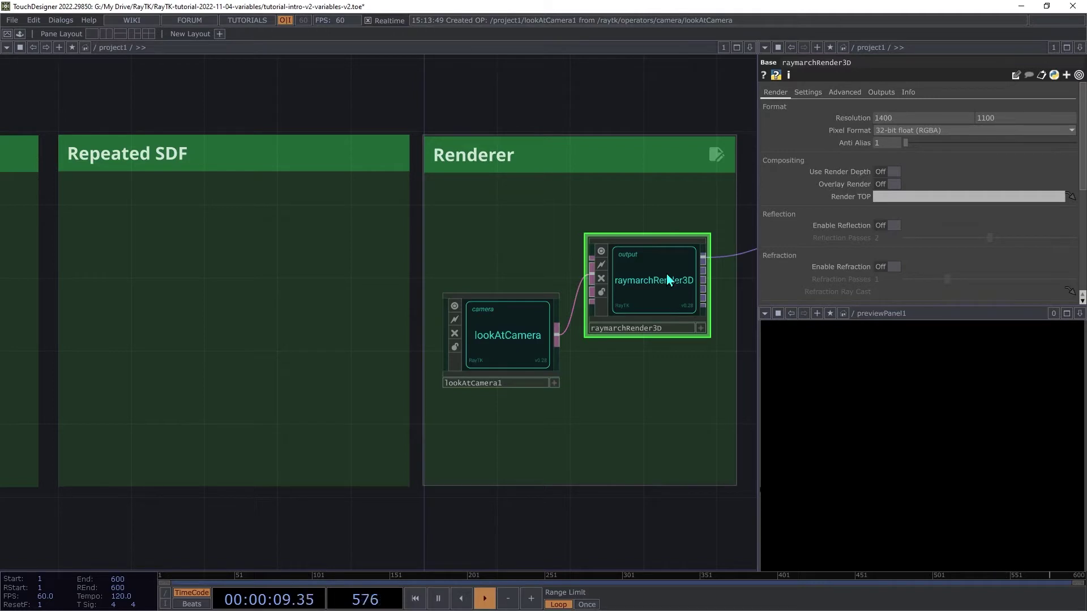
Step: Add a point light wired to raymarchRender3D and place it below the camera
{"action": "right_click", "coordinate": [667, 273]}
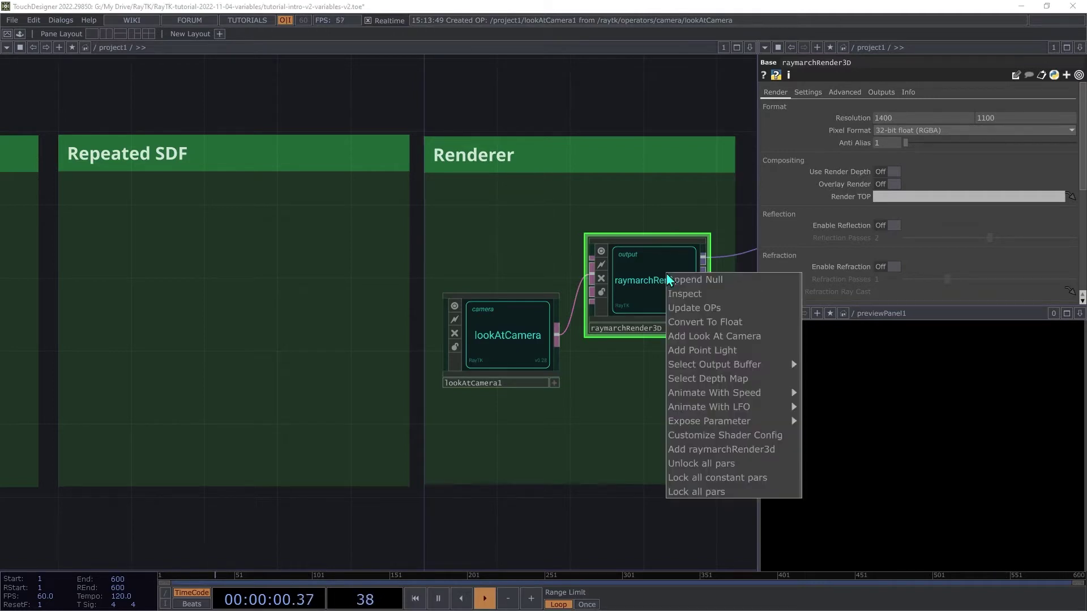
{"action": "left_click", "coordinate": [708, 352]}
{"action": "left_click_drag", "start_coordinate": [422, 363], "coordinate": [492, 450]}
{"action": "left_click_drag", "start_coordinate": [497, 335], "coordinate": [494, 316]}
{"action": "left_click_drag", "start_coordinate": [498, 444], "coordinate": [493, 432]}
{"action": "left_click_drag", "start_coordinate": [498, 317], "coordinate": [491, 300]}
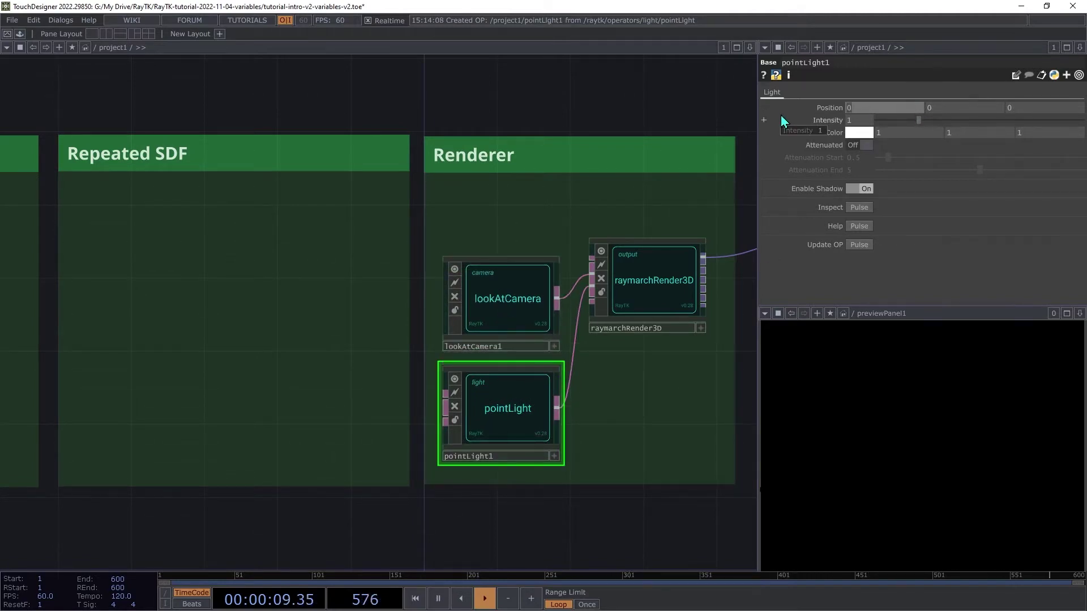
Step: Set the point light position to 5, 8, -1
{"action": "type", "text": "5"}
{"action": "key", "text": "Tab"}
{"action": "type", "text": "8"}
{"action": "key", "text": "Tab"}
{"action": "type", "text": "-1"}
{"action": "key", "text": "Tab"}
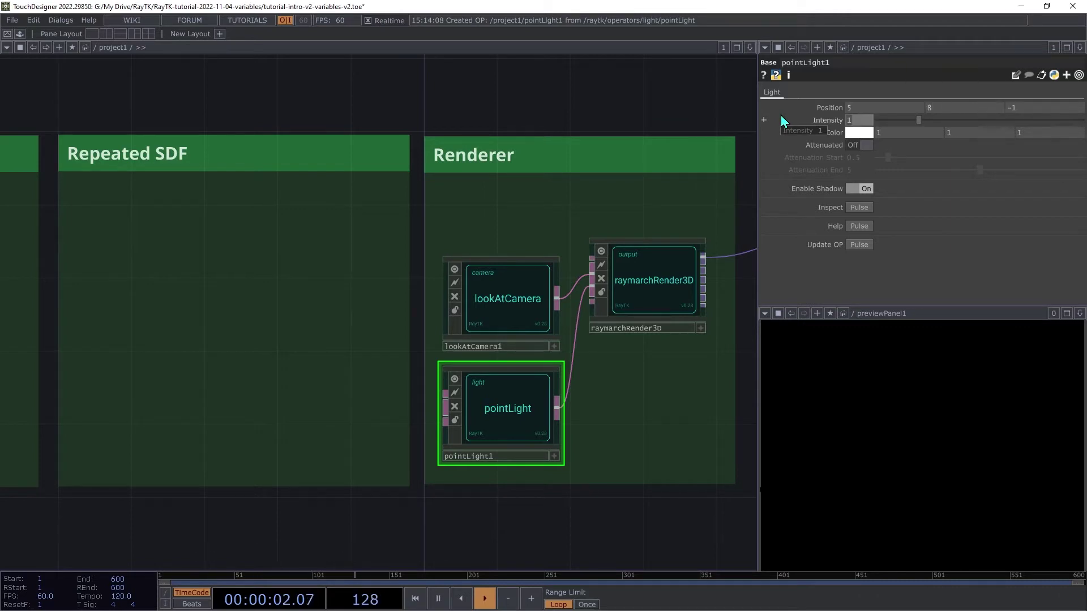
{"action": "left_click", "coordinate": [613, 110]}
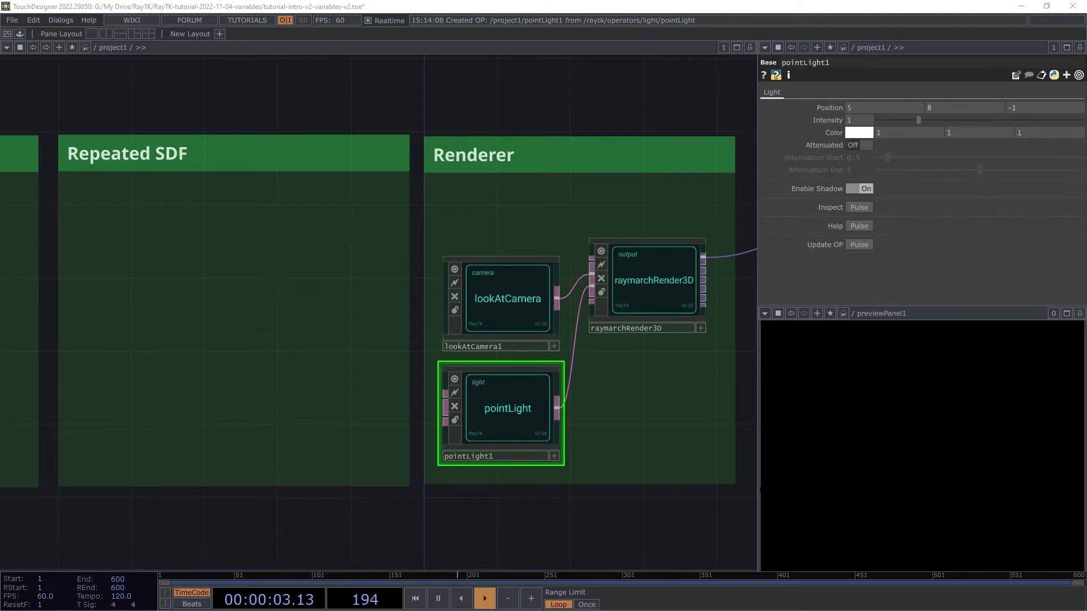
Step: Add a prismSdf from the RayTK palette into the Repeated SDF area
{"action": "key", "text": "alt+r"}
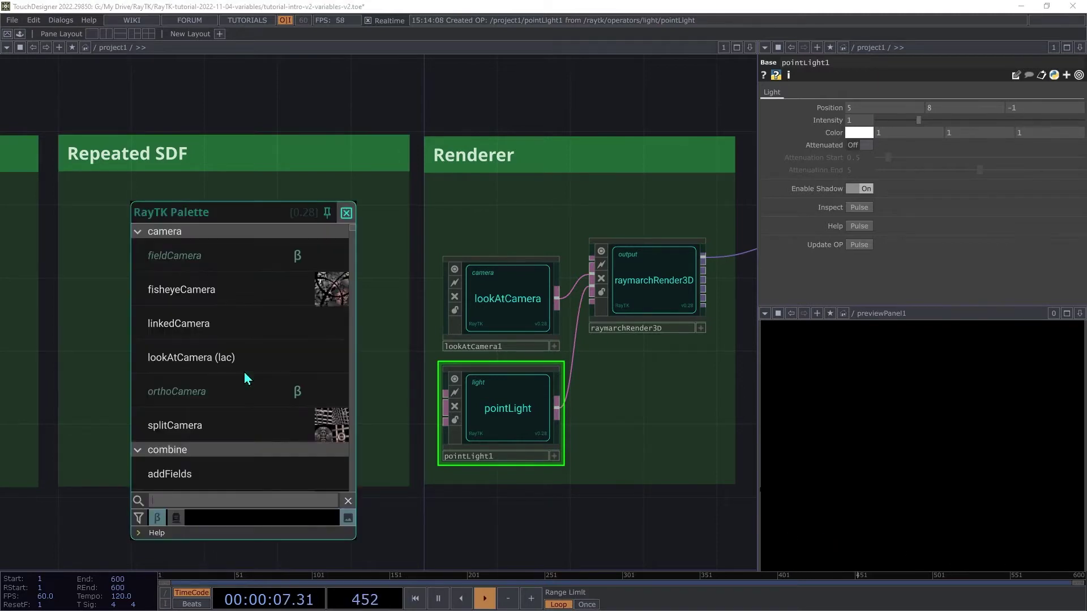
{"action": "type", "text": "pri"}
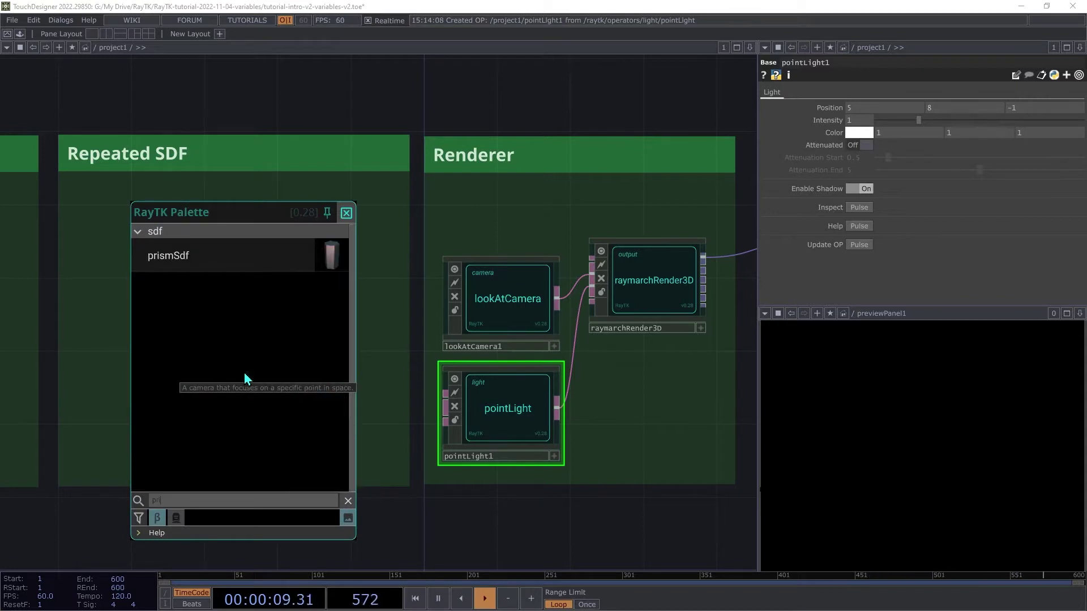
{"action": "left_click", "coordinate": [205, 272]}
{"action": "left_click", "coordinate": [88, 272]}
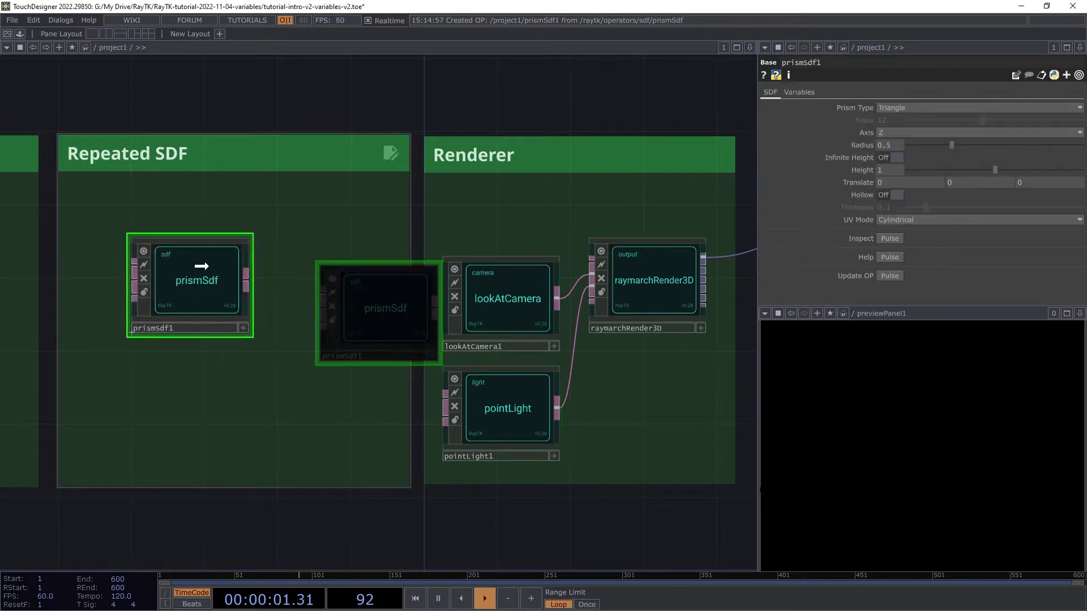
Step: Set the prism axis to Y with radius 0.3 and height 0.3
{"action": "left_click", "coordinate": [910, 131]}
{"action": "left_click", "coordinate": [905, 136]}
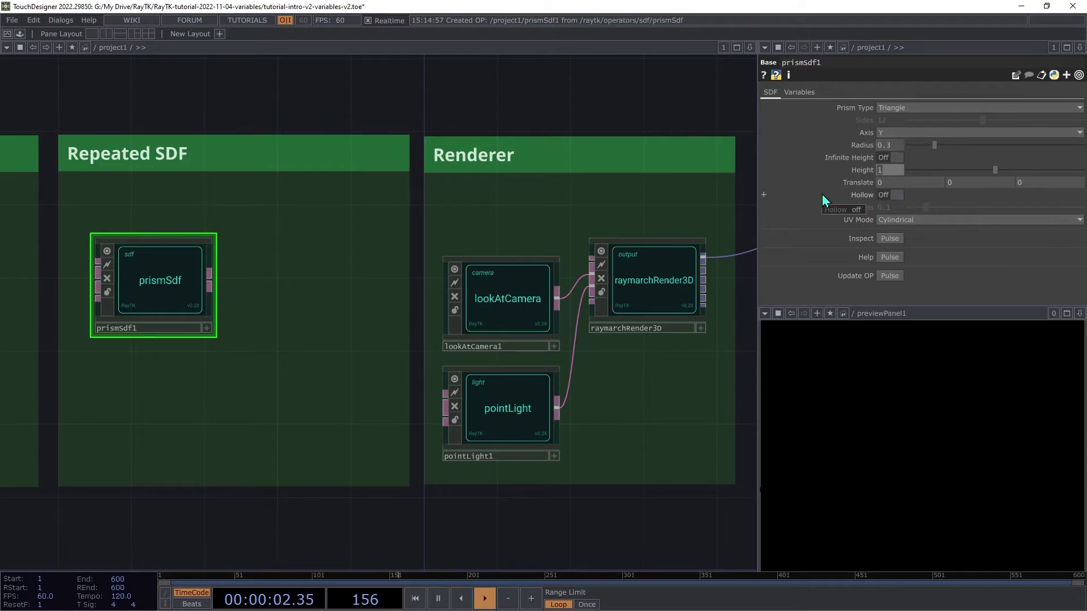
{"action": "key", "text": "Tab"}
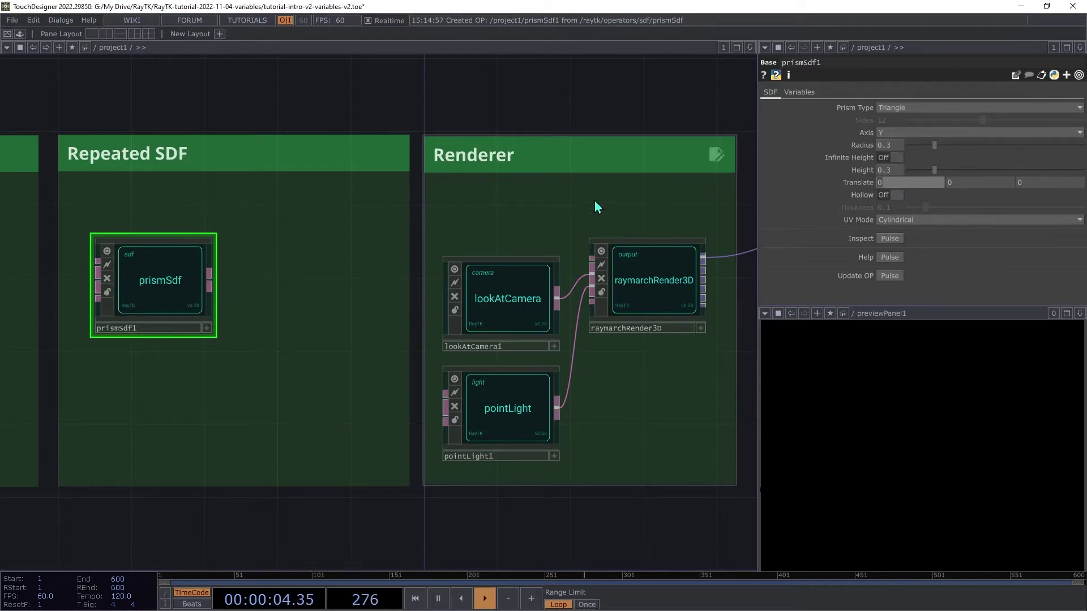
{"action": "key", "text": "alt+r"}
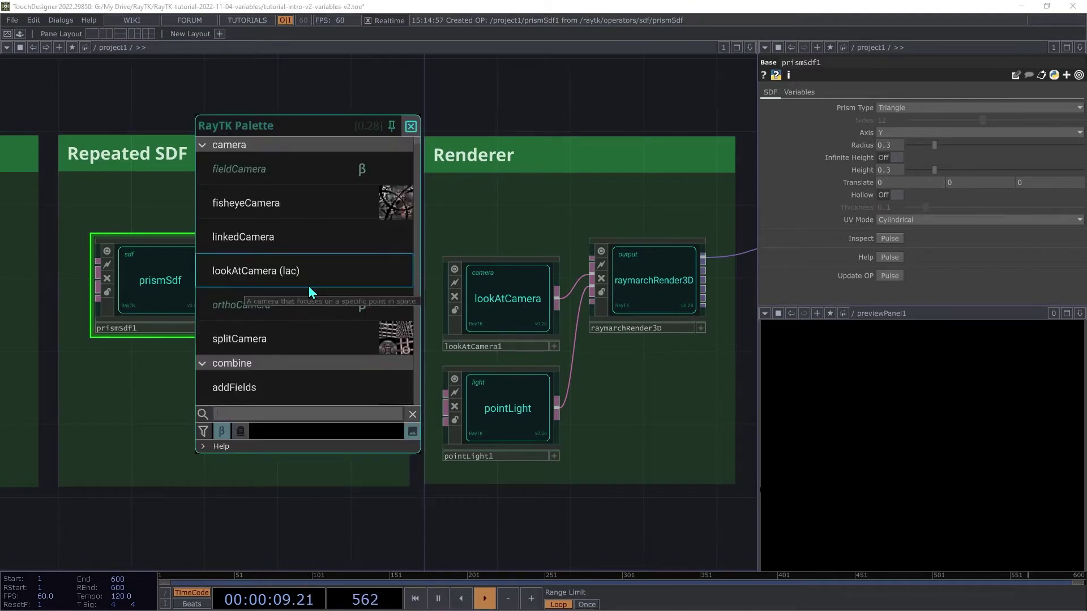
Step: Add a modulo2D, wire prismSdf1 into it and its output into raymarchRender3D
{"action": "type", "text": "modulo"}
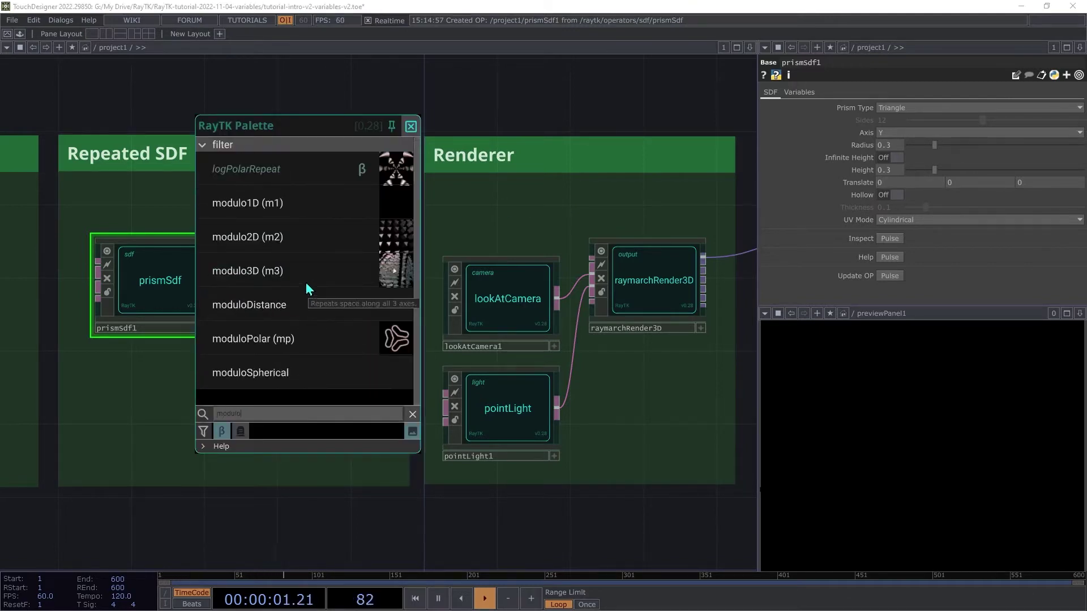
{"action": "left_click", "coordinate": [259, 238]}
{"action": "left_click", "coordinate": [412, 284]}
{"action": "left_click_drag", "start_coordinate": [399, 300], "coordinate": [338, 272]}
{"action": "left_click_drag", "start_coordinate": [210, 277], "coordinate": [262, 264]}
{"action": "left_click_drag", "start_coordinate": [373, 277], "coordinate": [597, 256]}
{"action": "left_click", "coordinate": [596, 256]}
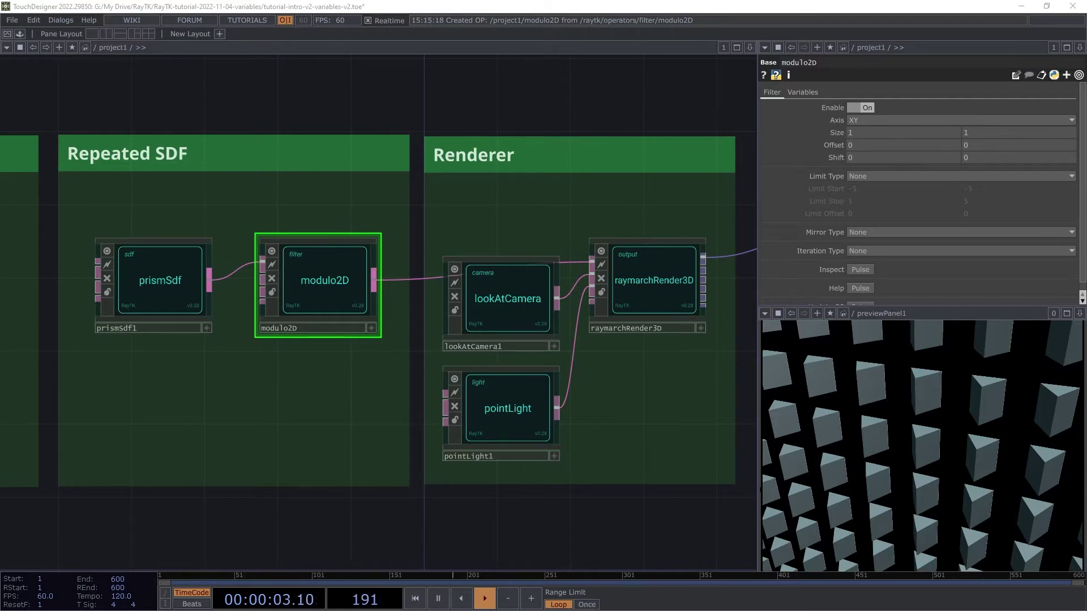
Step: Create a variableReference to modulo2D's Cell Coord variable
{"action": "right_click", "coordinate": [303, 298]}
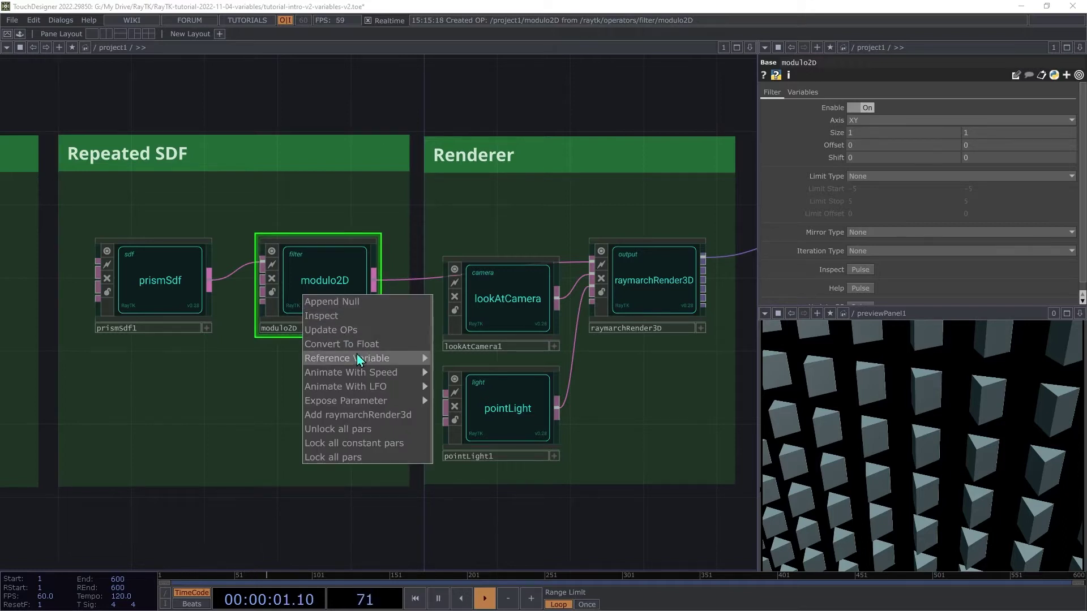
{"action": "mouse_move", "coordinate": [337, 361]}
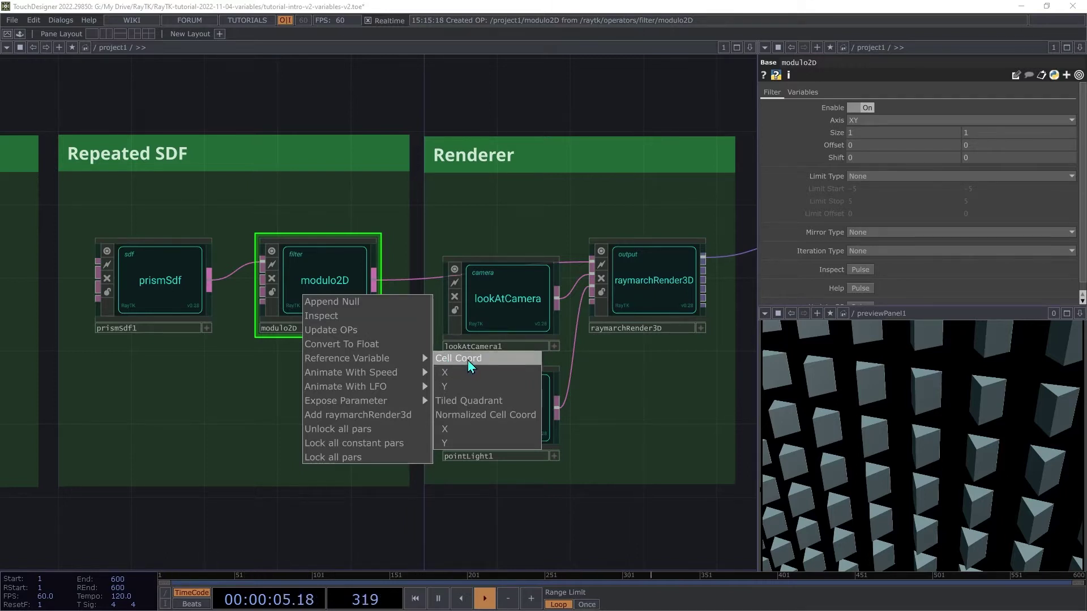
{"action": "left_click", "coordinate": [469, 363]}
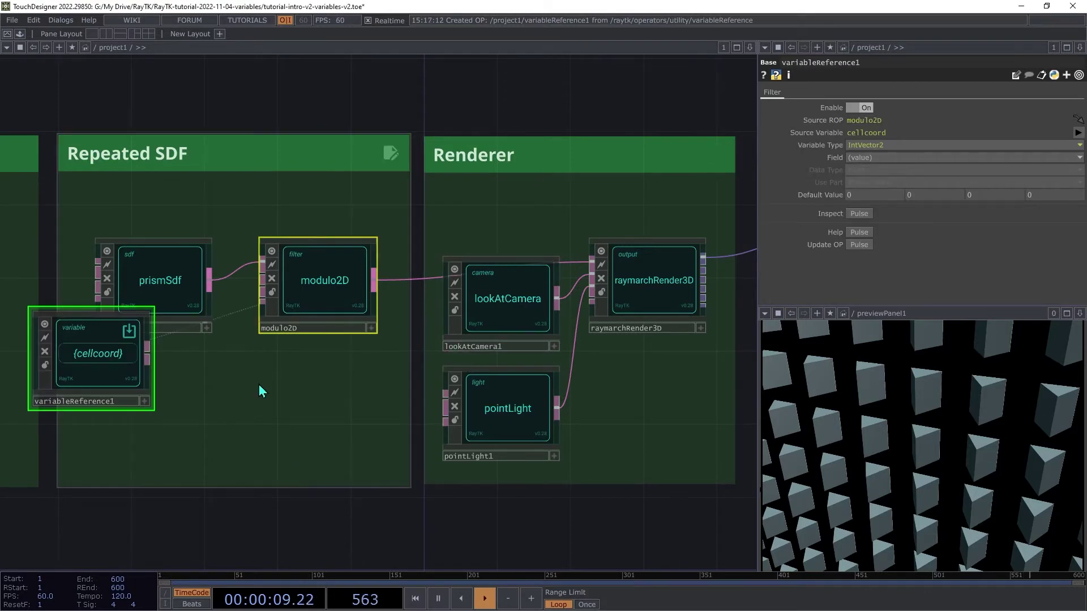
Step: Move the cellcoord reference into the Variable-based fields group
{"action": "left_click", "coordinate": [131, 360]}
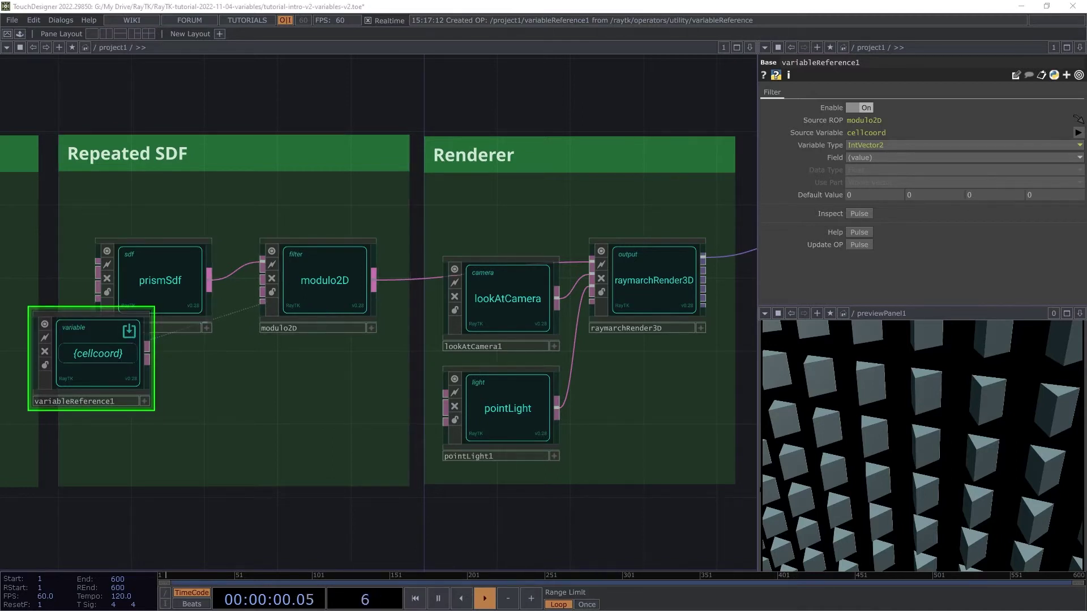
{"action": "middle_click_drag", "start_coordinate": [130, 360], "coordinate": [493, 362]}
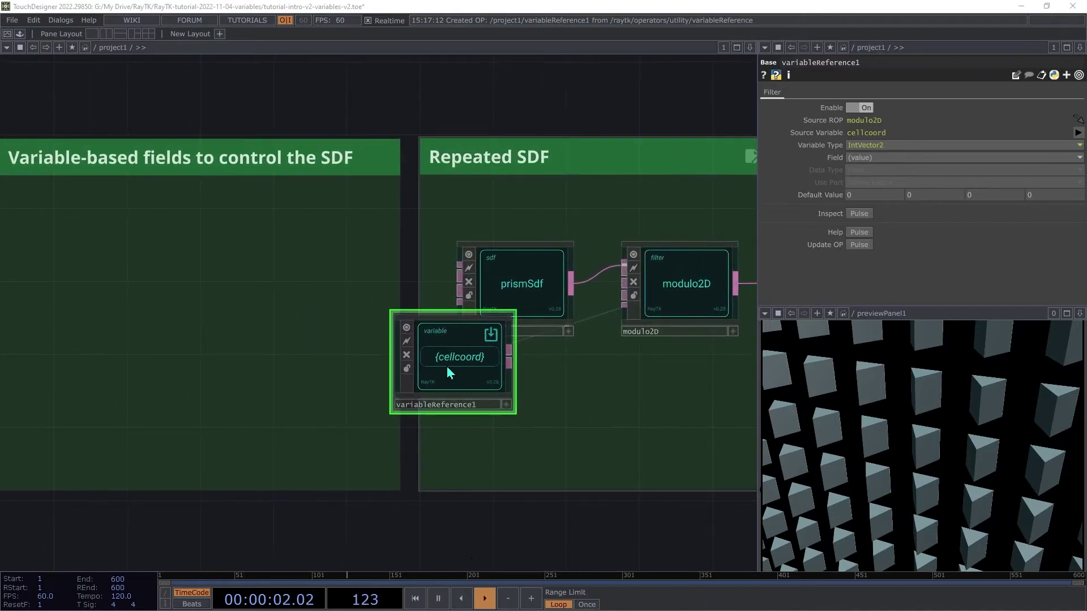
{"action": "left_click_drag", "start_coordinate": [449, 368], "coordinate": [73, 287]}
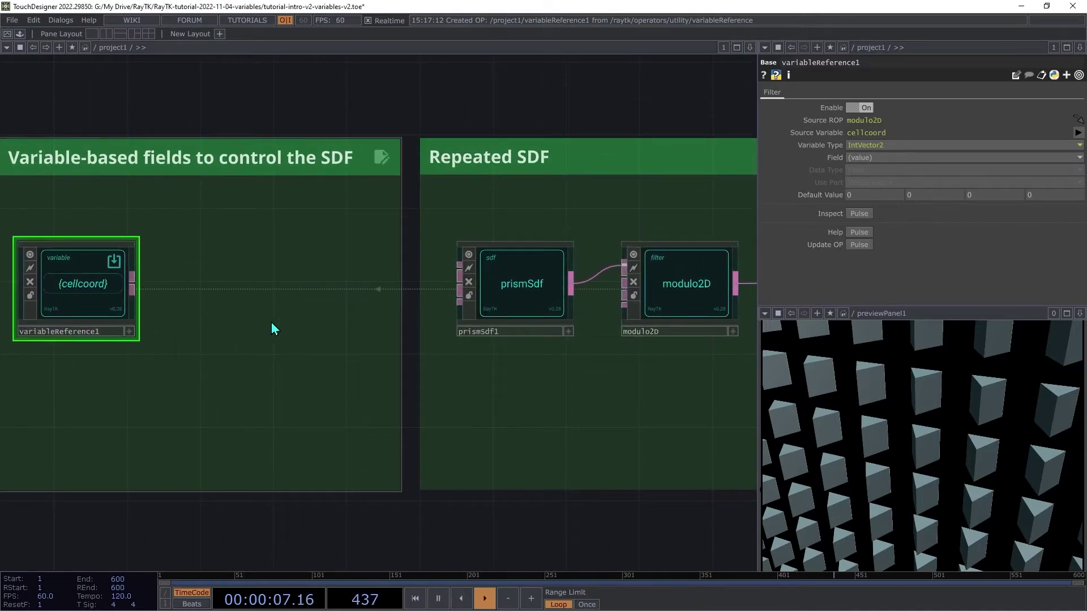
Step: Add a waveField beside the reference and feed cellcoord into it
{"action": "key", "text": "alt+r"}
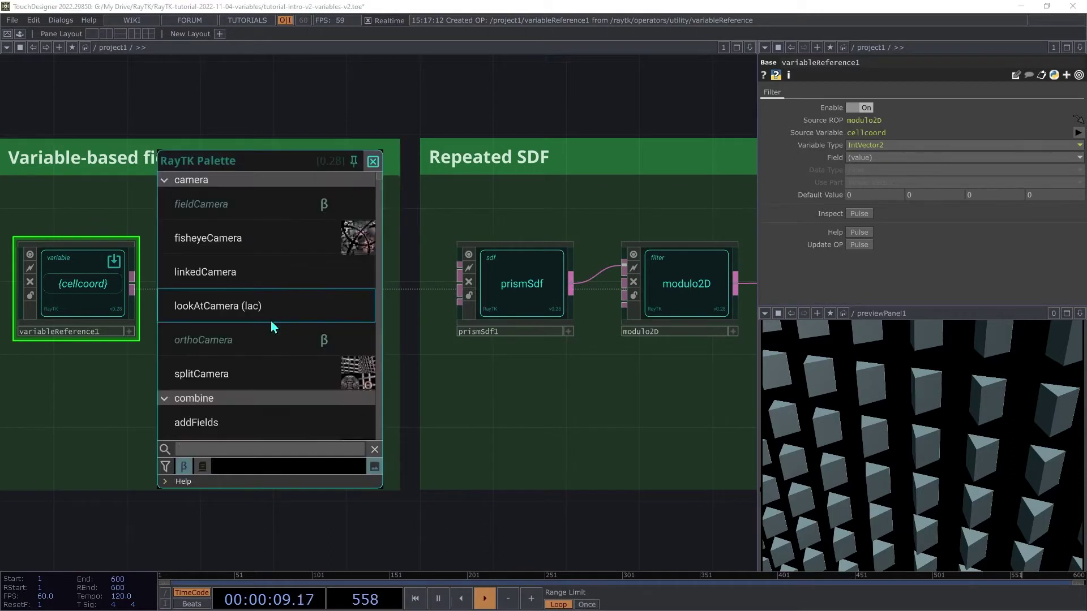
{"action": "type", "text": "wave"}
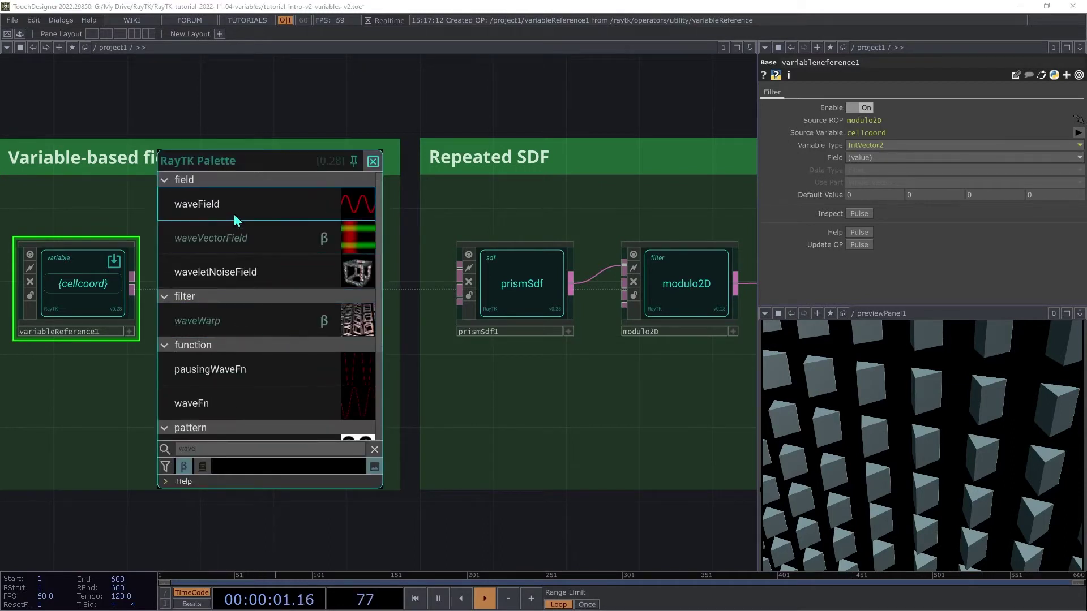
{"action": "left_click", "coordinate": [229, 205]}
{"action": "left_click", "coordinate": [374, 345]}
{"action": "left_click_drag", "start_coordinate": [389, 311], "coordinate": [251, 286]}
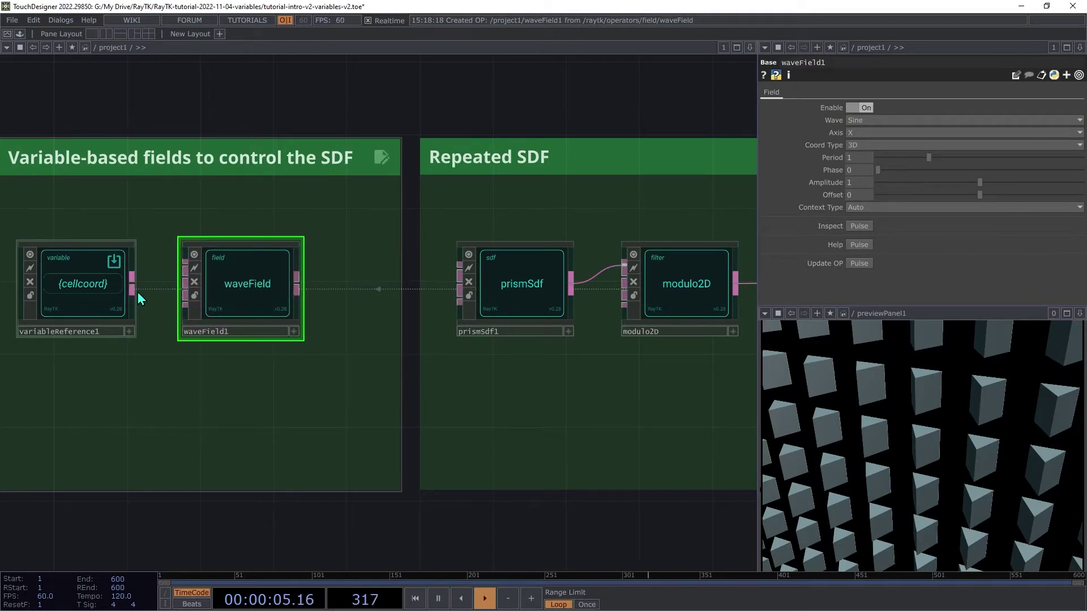
{"action": "left_click_drag", "start_coordinate": [133, 285], "coordinate": [185, 264]}
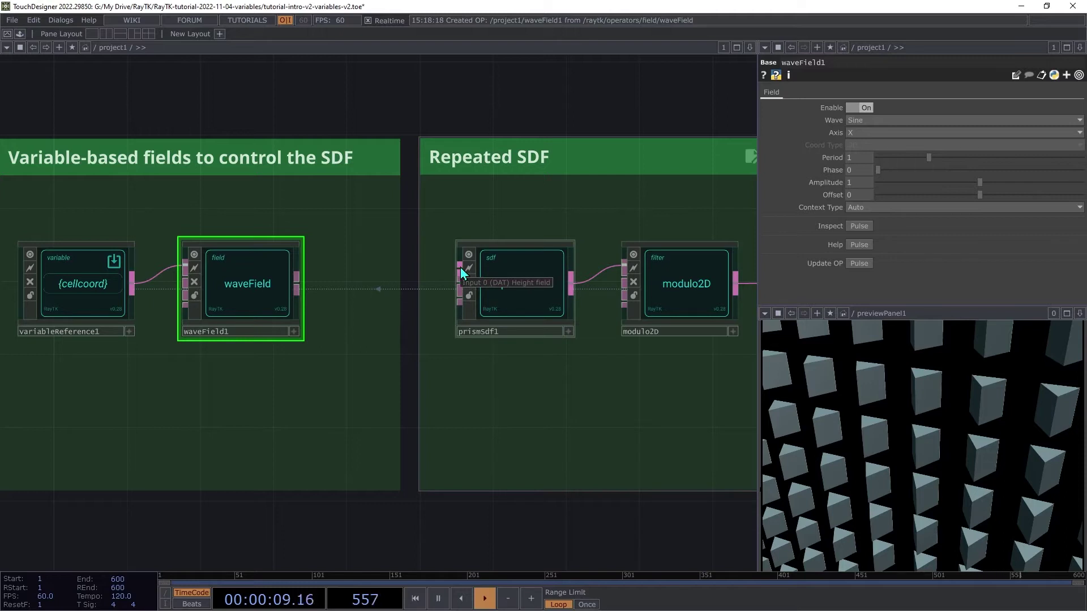
Step: Wire waveField1 into prismSdf's height and set amplitude .1 and offset 0.2
{"action": "left_click_drag", "start_coordinate": [460, 267], "coordinate": [298, 285]}
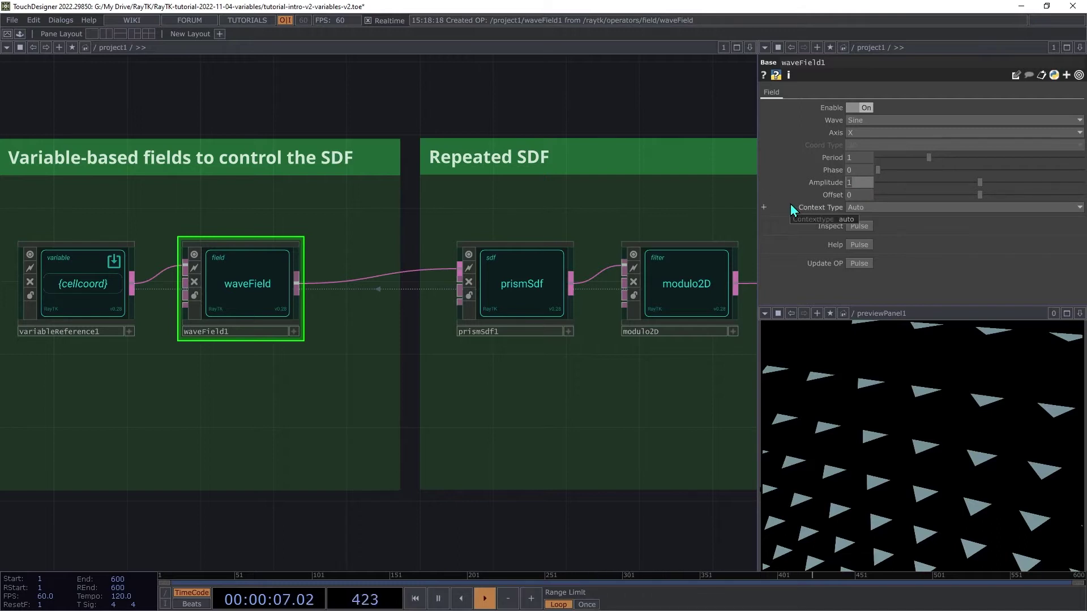
{"action": "type", "text": "."}
{"action": "key", "text": "Tab"}
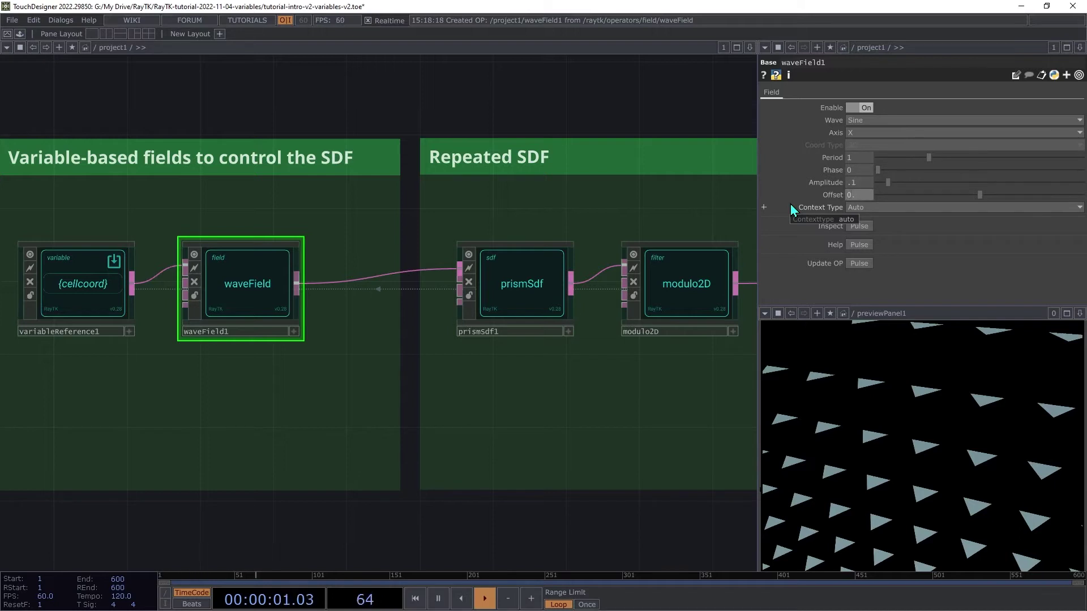
{"action": "key", "text": "Tab"}
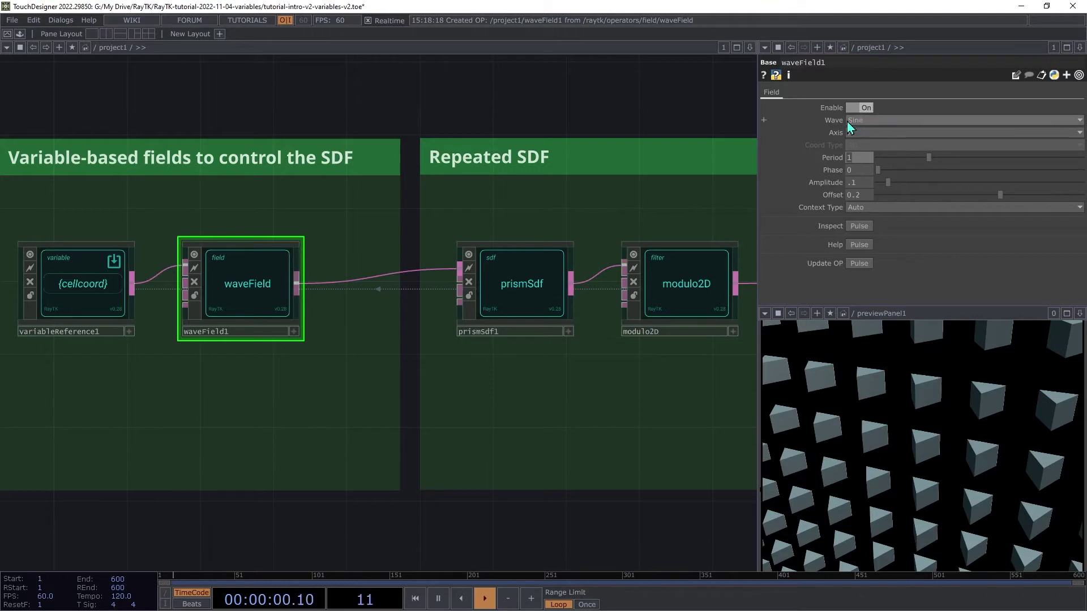
Step: Set the waveField period to 4
{"action": "left_click", "coordinate": [857, 158]}
{"action": "type", "text": "4"}
{"action": "key", "text": "Return"}
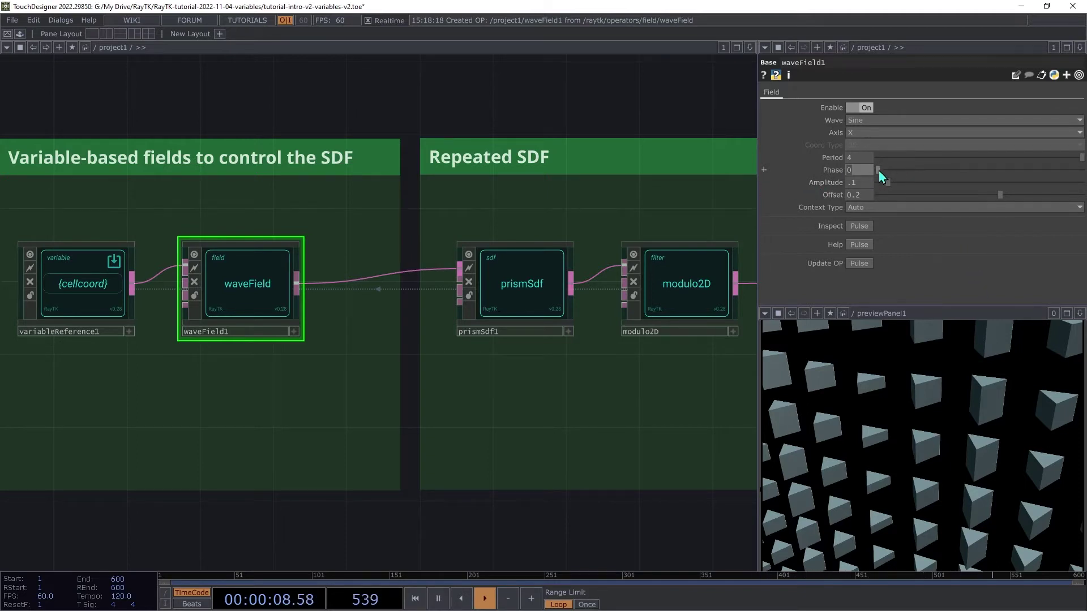
Step: Try different wave phases and axis Y, then return the wave axis to X
{"action": "left_click_drag", "start_coordinate": [879, 169], "coordinate": [866, 209]}
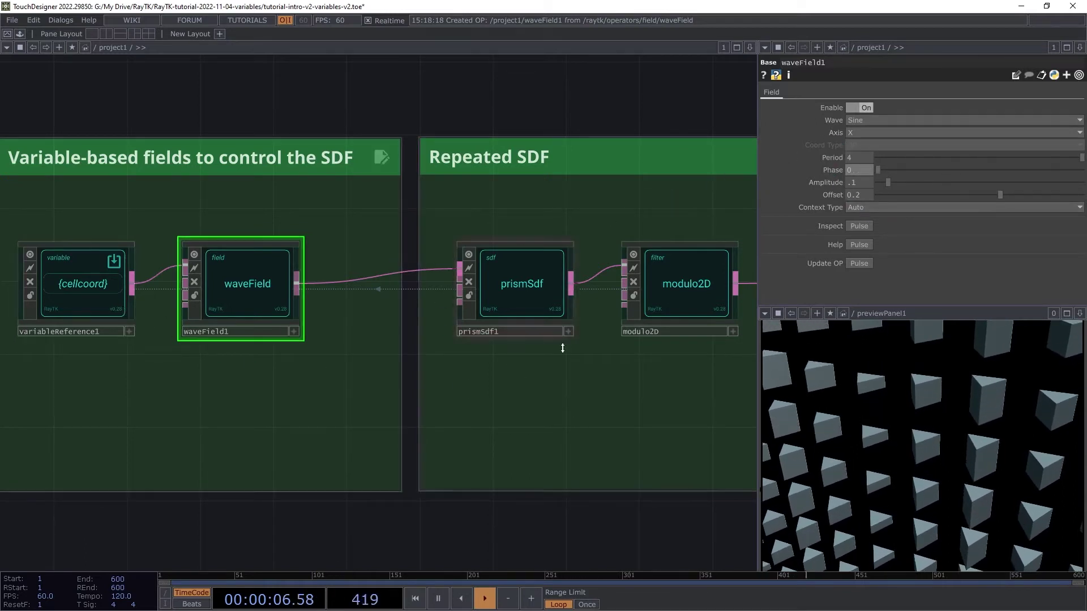
{"action": "left_click", "coordinate": [866, 134]}
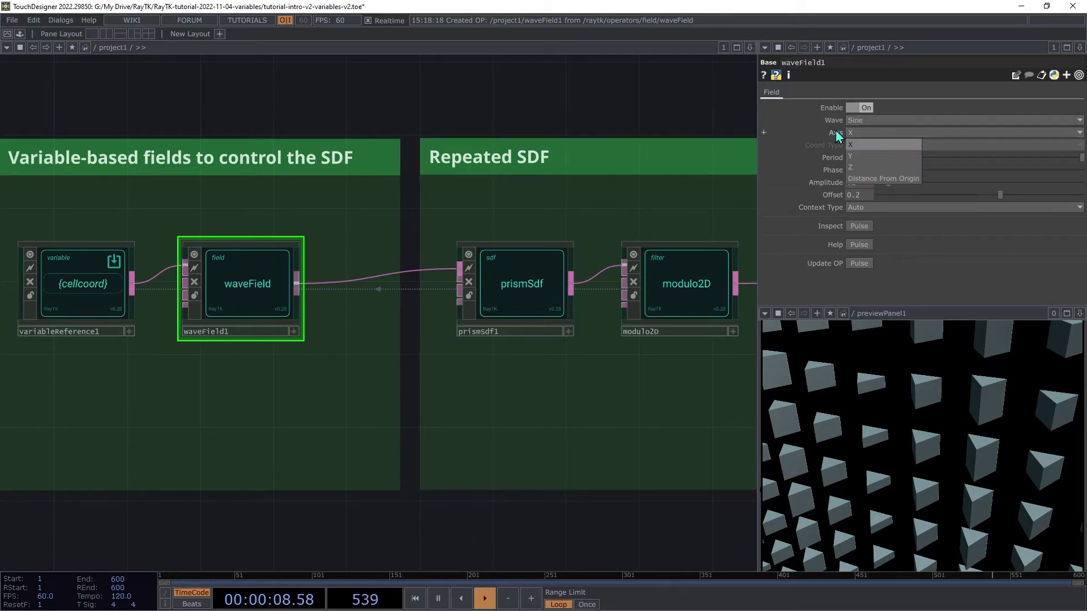
{"action": "left_click", "coordinate": [864, 158]}
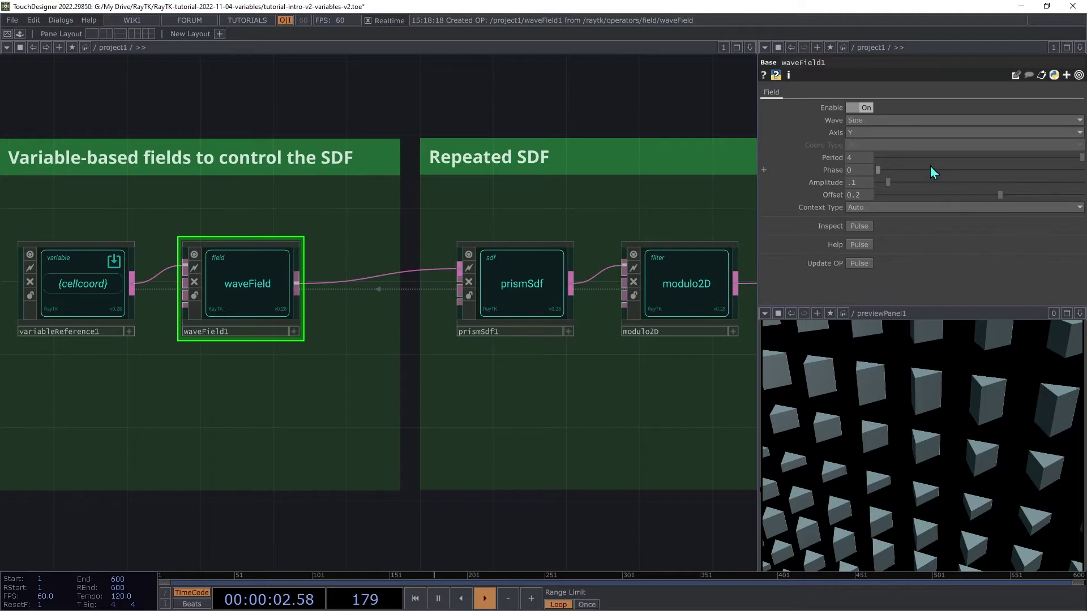
{"action": "left_click_drag", "start_coordinate": [878, 171], "coordinate": [847, 189]}
{"action": "left_click", "coordinate": [860, 131]}
{"action": "left_click", "coordinate": [863, 143]}
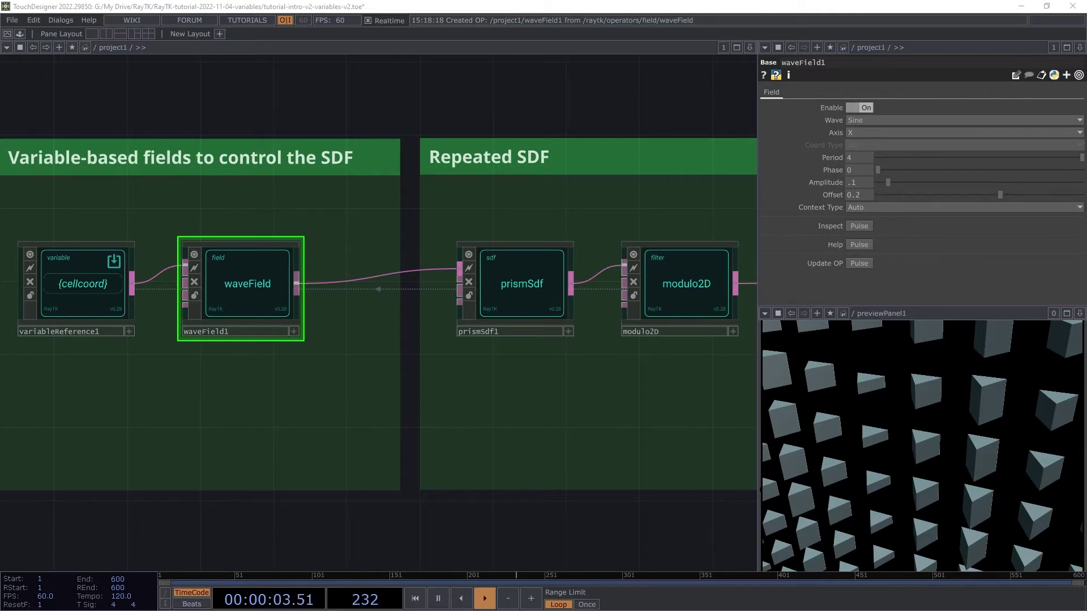
Step: Home the network view so all three annotation groups fit the pane
{"action": "key", "text": "h"}
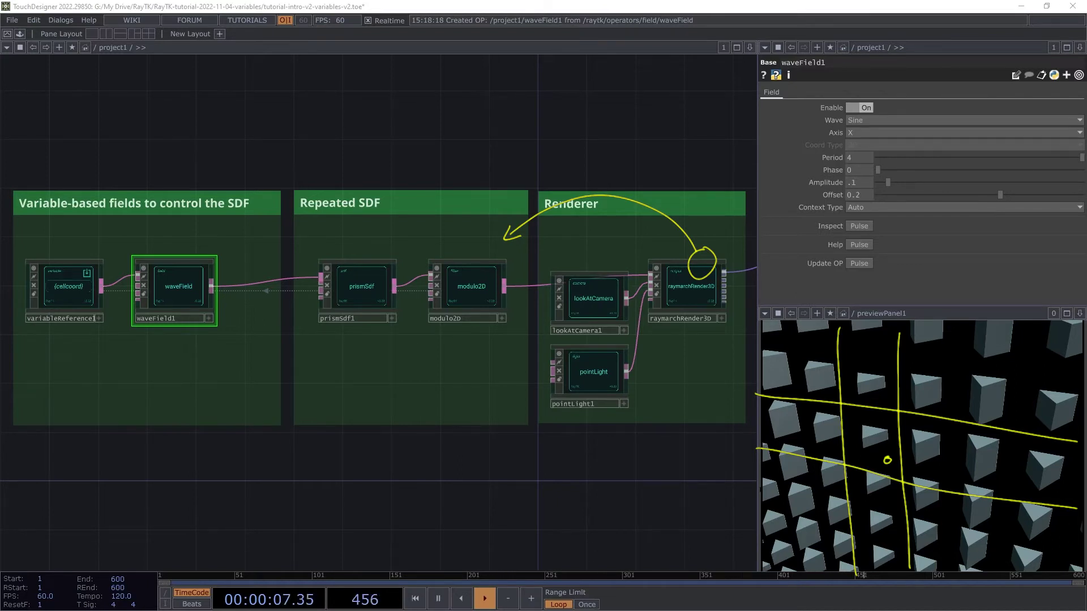
Step: Annotate an arrow up from modulo2D to a circled source labelled 'cellcoord'
{"action": "mouse_move", "coordinate": [474, 230]}
{"action": "left_mouse_down"}
{"action": "mouse_move", "coordinate": [484, 159]}
{"action": "mouse_move", "coordinate": [490, 170]}
{"action": "left_mouse_up"}
{"action": "mouse_move", "coordinate": [494, 132]}
{"action": "left_mouse_down"}
{"action": "mouse_move", "coordinate": [487, 143]}
{"action": "mouse_move", "coordinate": [494, 133]}
{"action": "mouse_move", "coordinate": [479, 124]}
{"action": "mouse_move", "coordinate": [487, 124]}
{"action": "left_mouse_up"}
{"action": "left_click_drag", "start_coordinate": [498, 104], "coordinate": [498, 125]}
{"action": "mouse_move", "coordinate": [503, 104]}
{"action": "left_mouse_down"}
{"action": "mouse_move", "coordinate": [504, 126]}
{"action": "mouse_move", "coordinate": [560, 124]}
{"action": "left_mouse_up"}
{"action": "left_click_drag", "start_coordinate": [567, 96], "coordinate": [565, 123]}
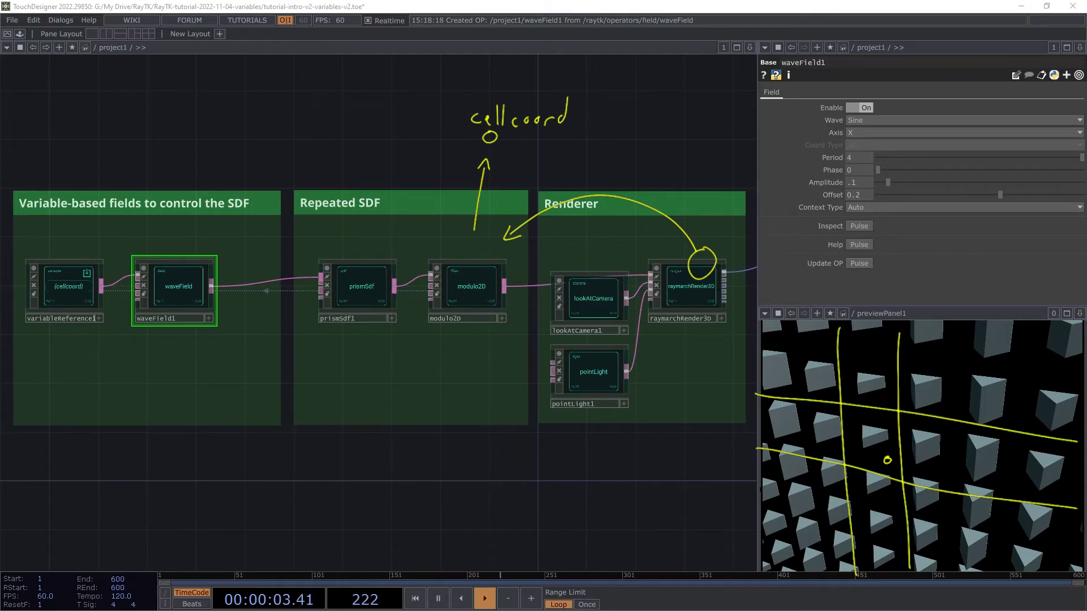
Step: Sketch arrows from modulo2D through prismSdf and waveField to the variable reference, and from cellcoord there
{"action": "mouse_move", "coordinate": [451, 246]}
{"action": "left_mouse_down"}
{"action": "mouse_move", "coordinate": [418, 217]}
{"action": "mouse_move", "coordinate": [368, 240]}
{"action": "mouse_move", "coordinate": [382, 238]}
{"action": "left_mouse_up"}
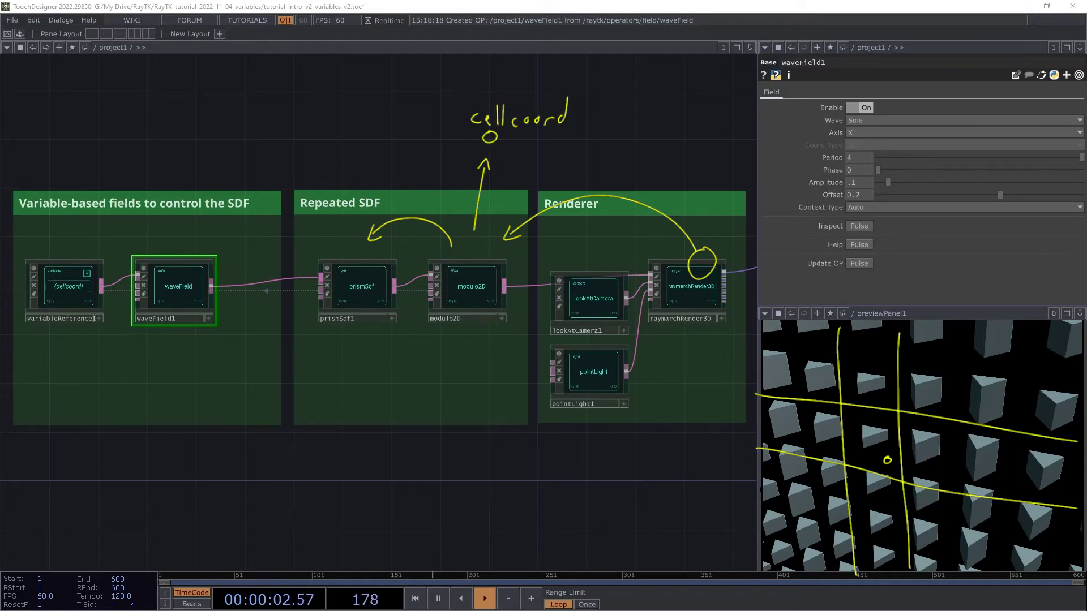
{"action": "mouse_move", "coordinate": [342, 251]}
{"action": "left_mouse_down"}
{"action": "mouse_move", "coordinate": [317, 228]}
{"action": "mouse_move", "coordinate": [233, 261]}
{"action": "mouse_move", "coordinate": [244, 260]}
{"action": "left_mouse_up"}
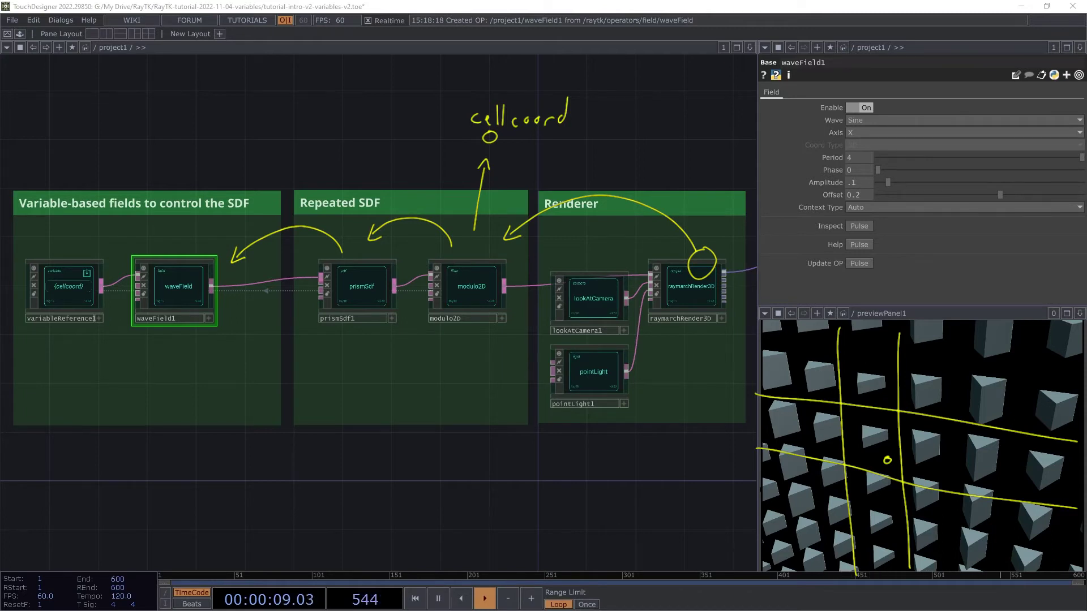
{"action": "mouse_move", "coordinate": [209, 251]}
{"action": "left_mouse_down"}
{"action": "mouse_move", "coordinate": [114, 218]}
{"action": "mouse_move", "coordinate": [100, 234]}
{"action": "left_mouse_up"}
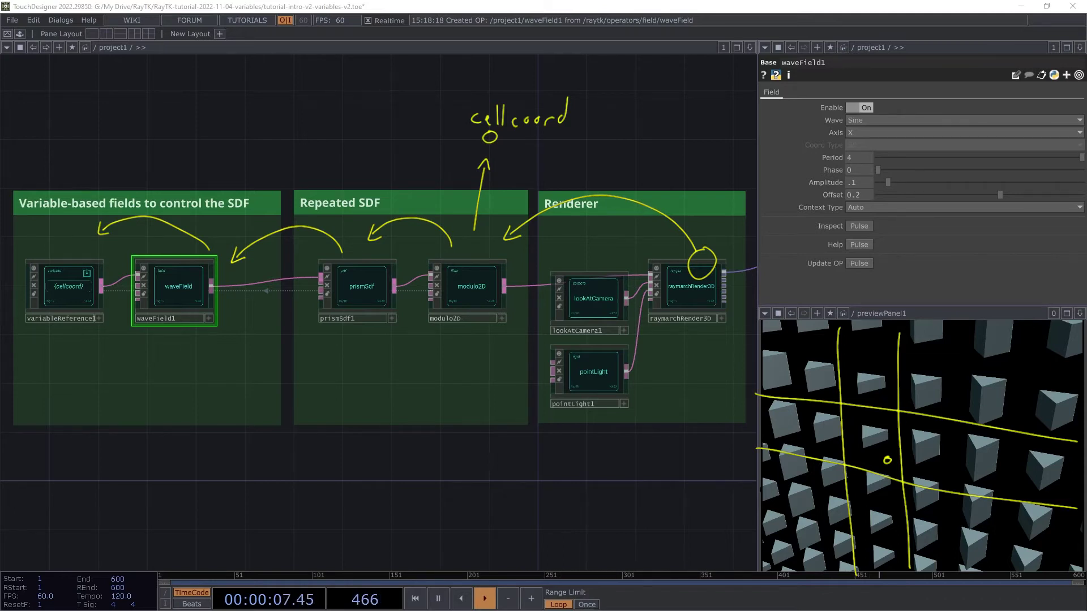
{"action": "mouse_move", "coordinate": [479, 137]}
{"action": "left_mouse_down"}
{"action": "mouse_move", "coordinate": [393, 128]}
{"action": "mouse_move", "coordinate": [157, 152]}
{"action": "mouse_move", "coordinate": [98, 177]}
{"action": "mouse_move", "coordinate": [85, 228]}
{"action": "left_mouse_up"}
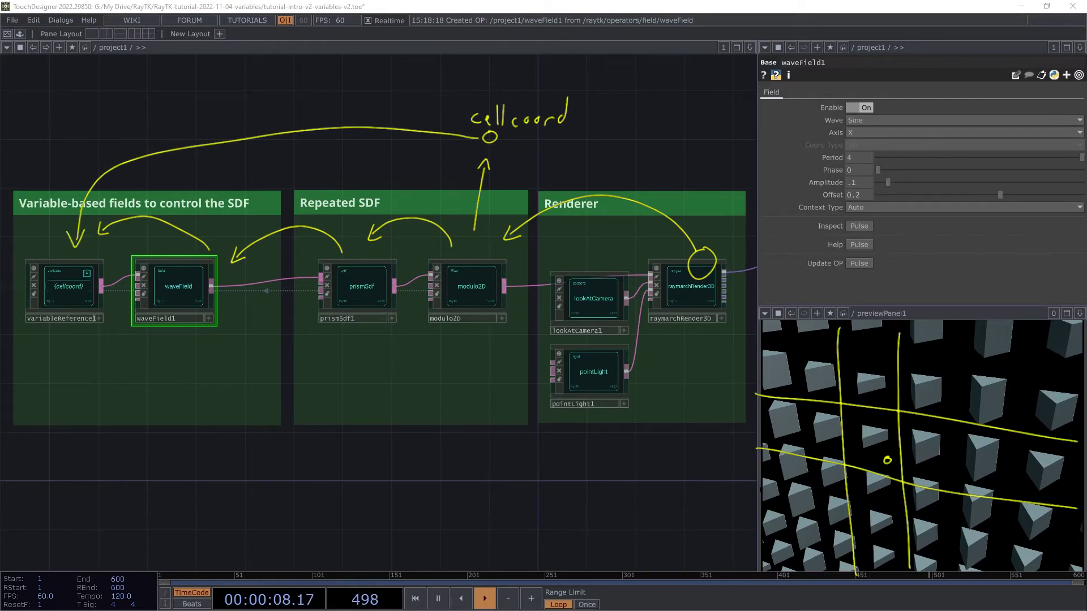
Step: Sketch arrows from the variable reference into waveField, waveField into prismSdf, and prismSdf toward modulo2D
{"action": "left_click_drag", "start_coordinate": [117, 273], "coordinate": [180, 278]}
{"action": "mouse_move", "coordinate": [235, 280]}
{"action": "left_mouse_down"}
{"action": "mouse_move", "coordinate": [342, 275]}
{"action": "mouse_move", "coordinate": [333, 281]}
{"action": "left_mouse_up"}
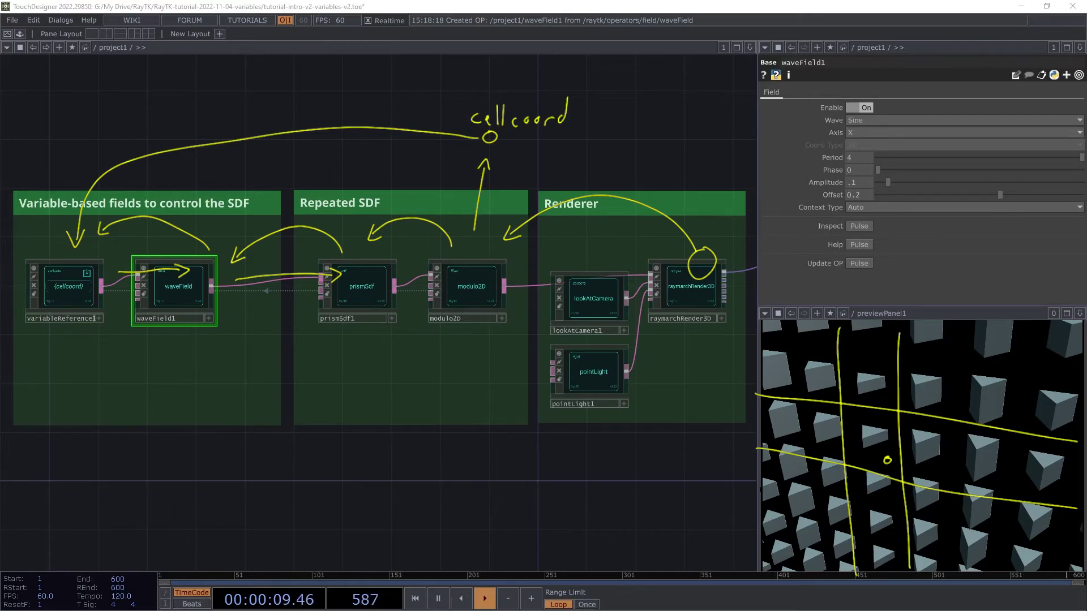
{"action": "mouse_move", "coordinate": [377, 271]}
{"action": "left_mouse_down"}
{"action": "mouse_move", "coordinate": [446, 286]}
{"action": "mouse_move", "coordinate": [670, 277]}
{"action": "mouse_move", "coordinate": [663, 292]}
{"action": "left_mouse_up"}
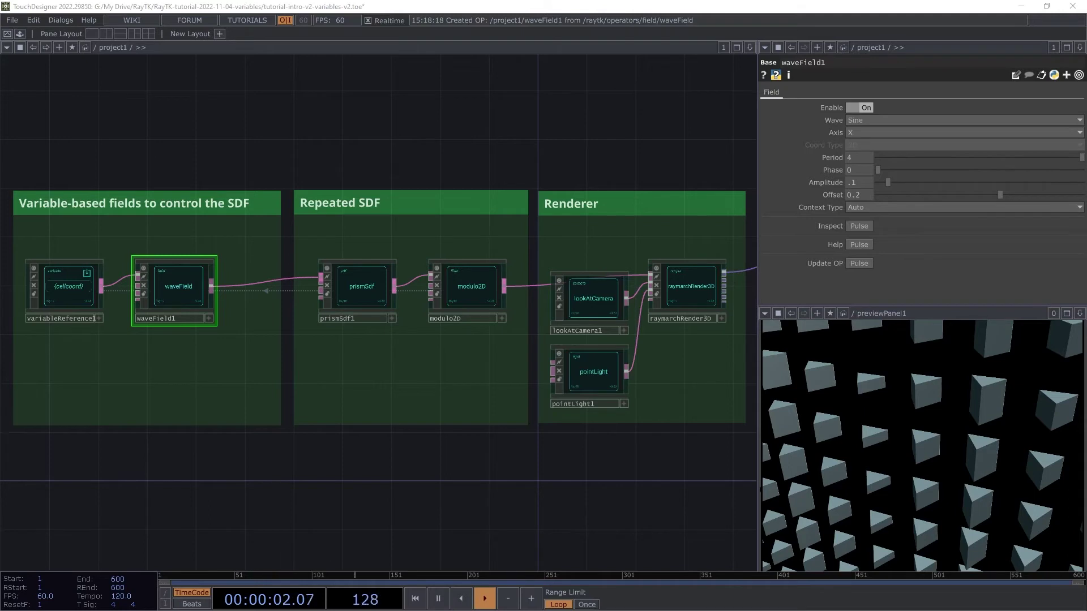
{"action": "left_click", "coordinate": [453, 285]}
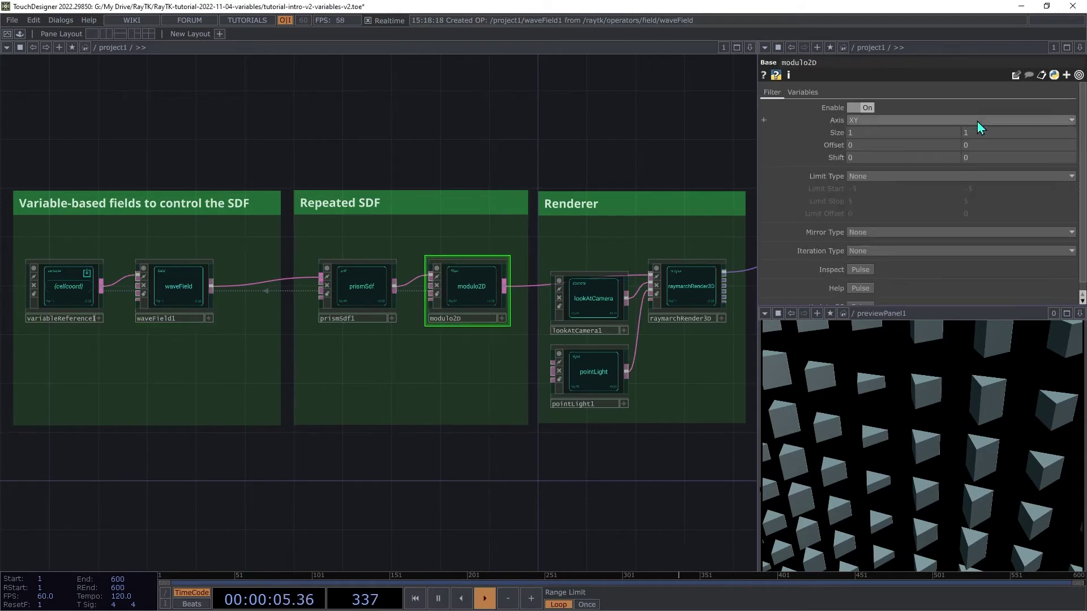
{"action": "left_click", "coordinate": [869, 108]}
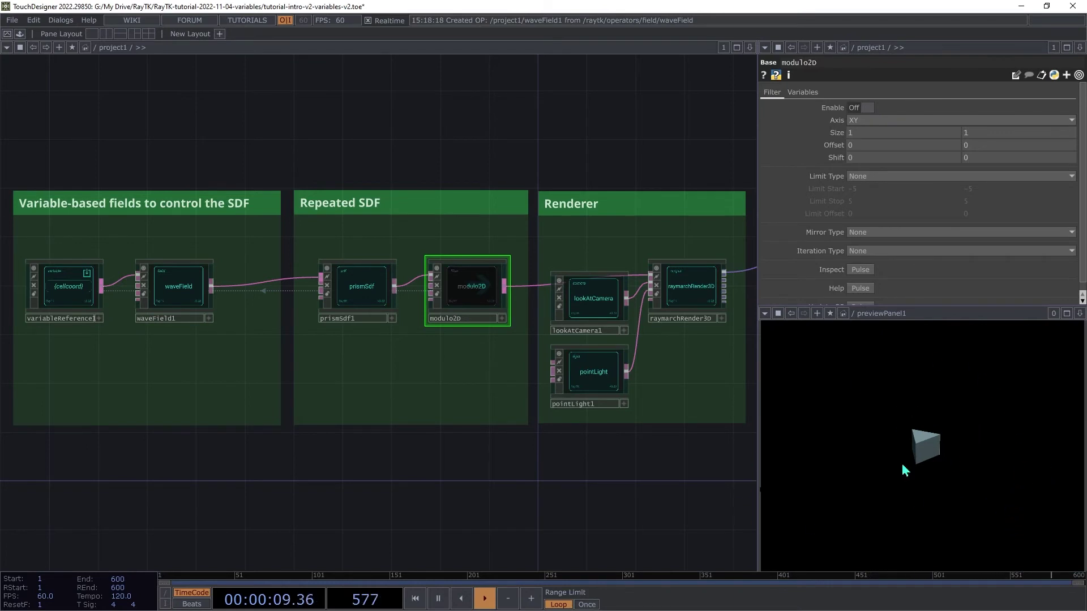
{"action": "left_click", "coordinate": [861, 113]}
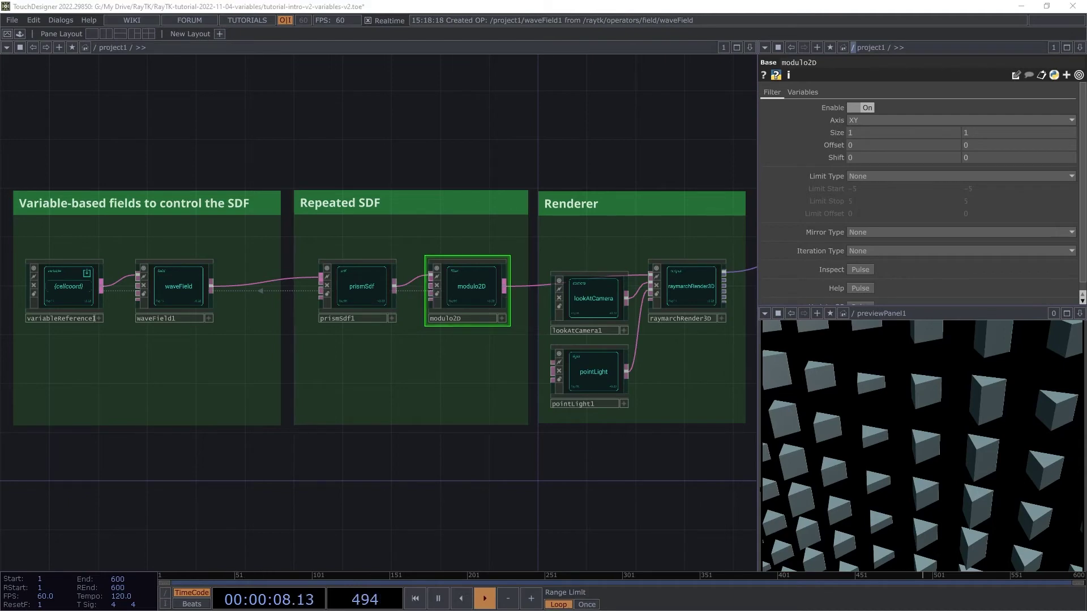
{"action": "scroll", "coordinate": [43, 292], "scroll_direction": "up", "scroll_amount": 3}
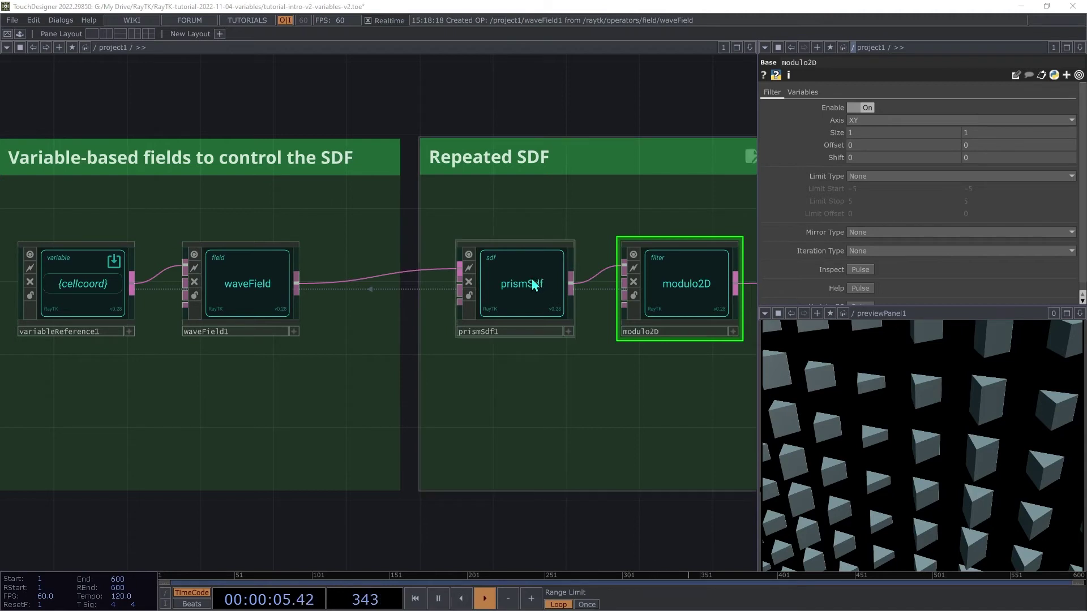
Step: Show prismSdf1's Variables page: Position Along Axis, Normalized Axis Position and Normalized Angle
{"action": "left_click", "coordinate": [533, 284]}
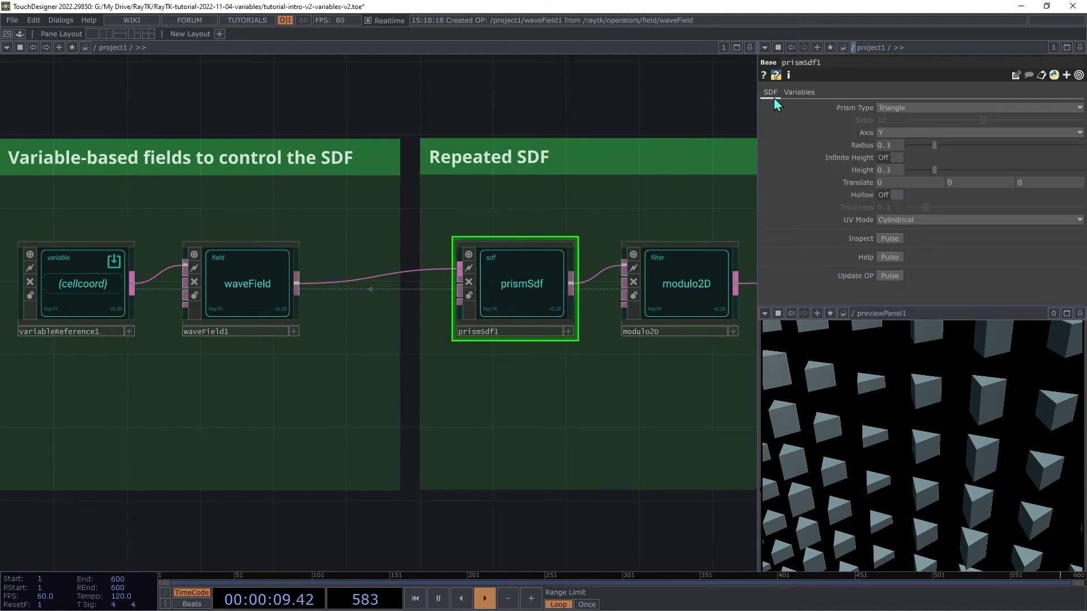
{"action": "left_click", "coordinate": [799, 95]}
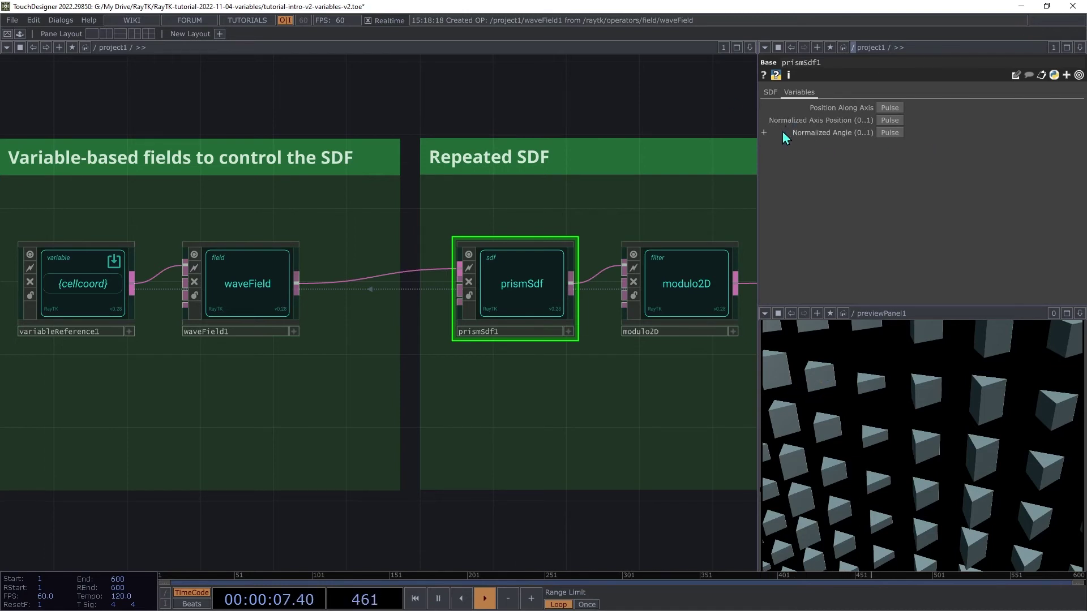
Step: Create variableReference2 for Normalized Axis Position (normoffset) and move it to the lower left
{"action": "left_click", "coordinate": [888, 121]}
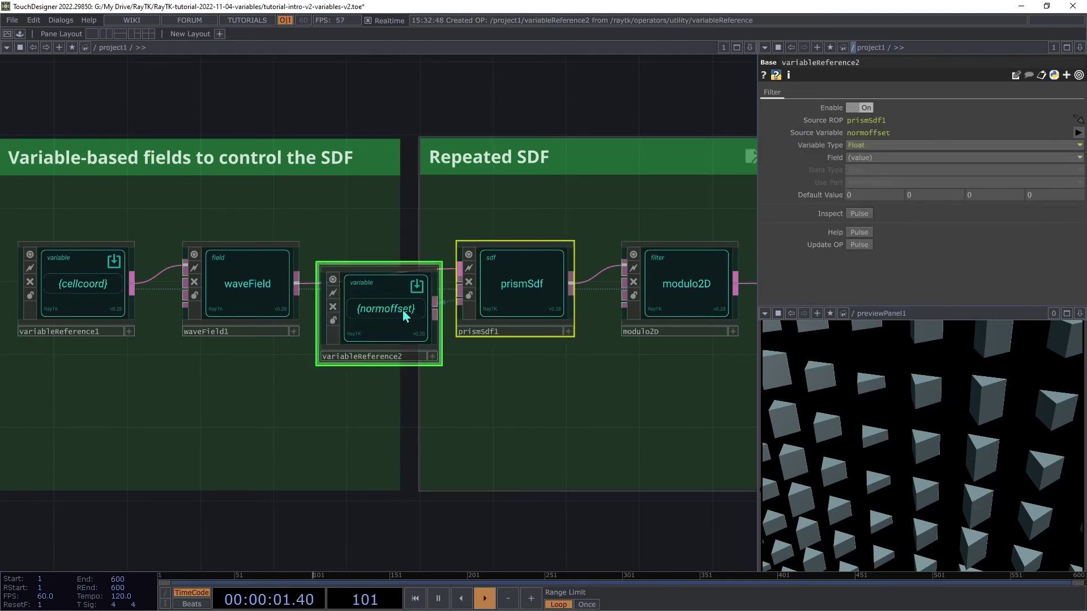
{"action": "left_click", "coordinate": [388, 320]}
{"action": "left_click_drag", "start_coordinate": [387, 320], "coordinate": [86, 423]}
Step: Add a waveField2 from the RayTK palette and place it beside variableReference2
{"action": "left_click", "coordinate": [133, 406]}
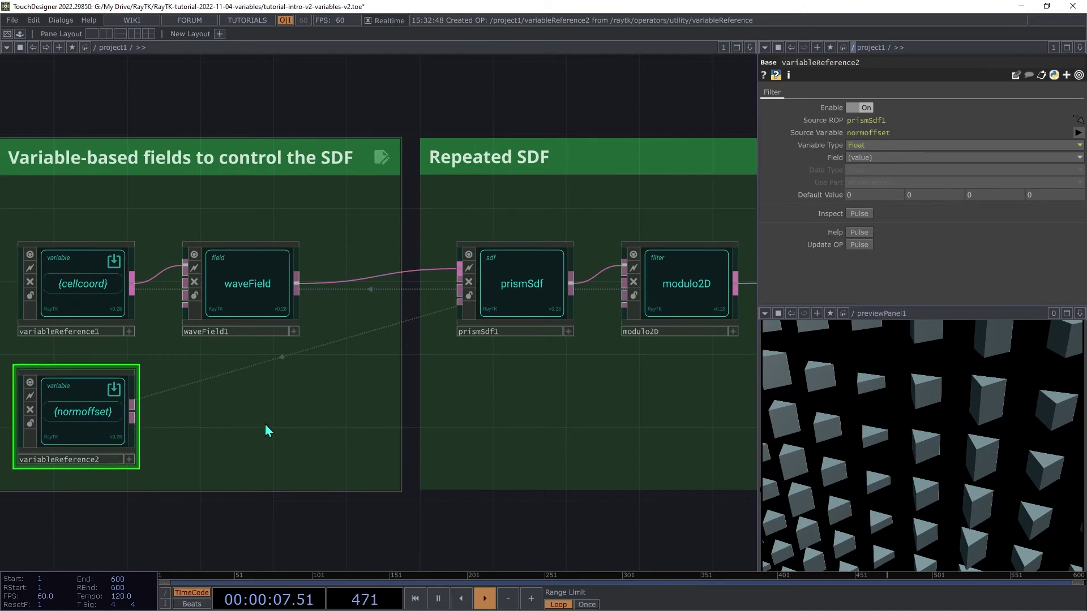
{"action": "key", "text": "alt+r"}
{"action": "type", "text": "wave"}
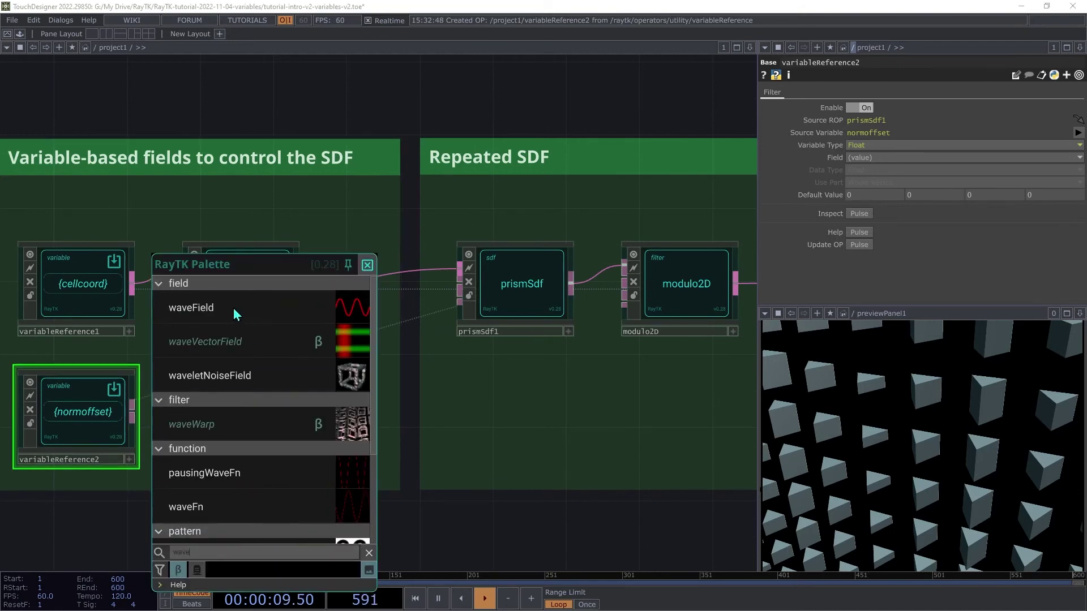
{"action": "left_click", "coordinate": [208, 312]}
{"action": "left_click_drag", "start_coordinate": [330, 303], "coordinate": [185, 391]}
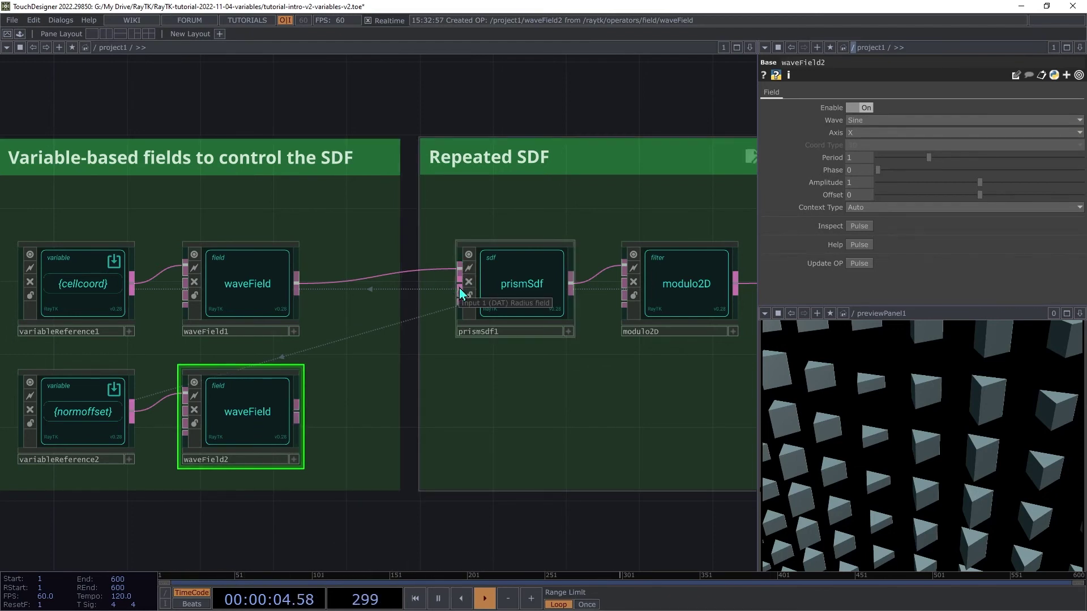
Step: Wire waveField2 into prismSdf1's Radius with amplitude .05, offset 0.3 and phase 0.319
{"action": "left_click_drag", "start_coordinate": [459, 288], "coordinate": [323, 419]}
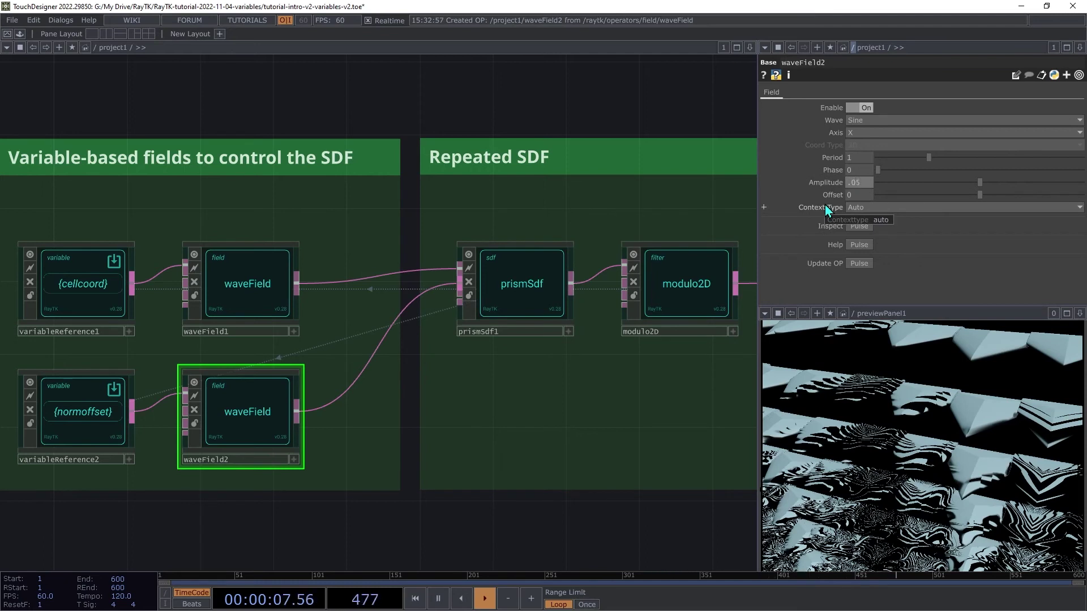
{"action": "key", "text": "Tab"}
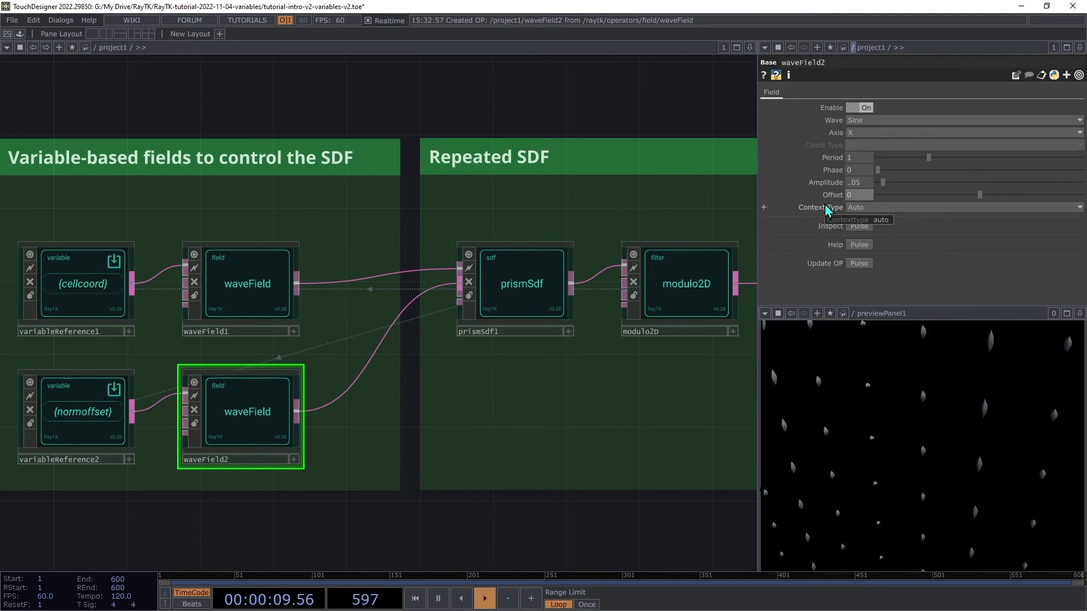
{"action": "key", "text": "Tab"}
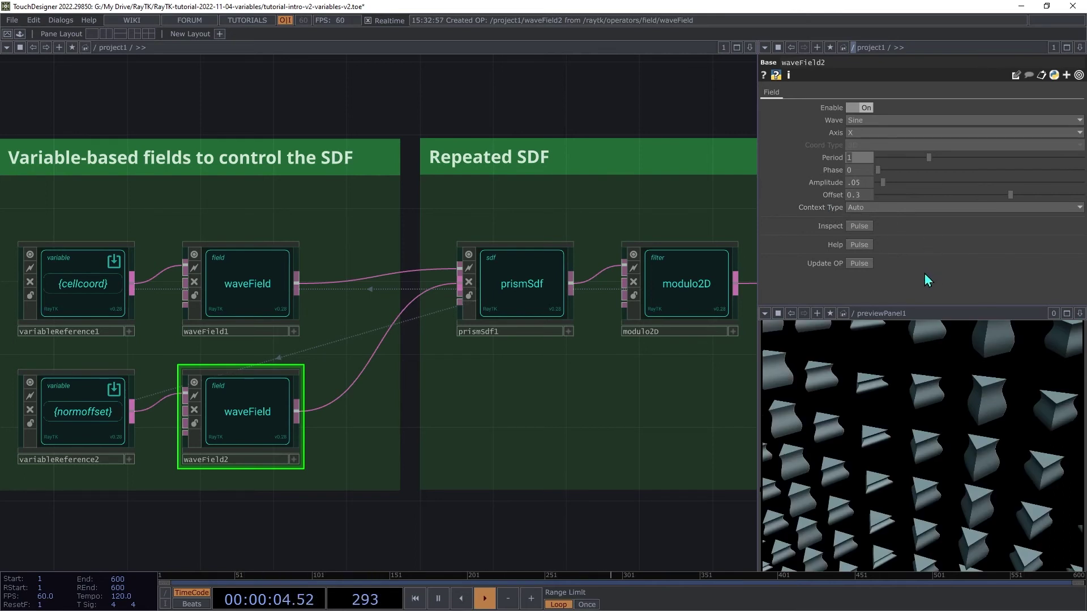
{"action": "mouse_move", "coordinate": [883, 174]}
{"action": "left_mouse_down"}
{"action": "mouse_move", "coordinate": [1063, 178]}
{"action": "mouse_move", "coordinate": [876, 177]}
{"action": "left_mouse_up"}
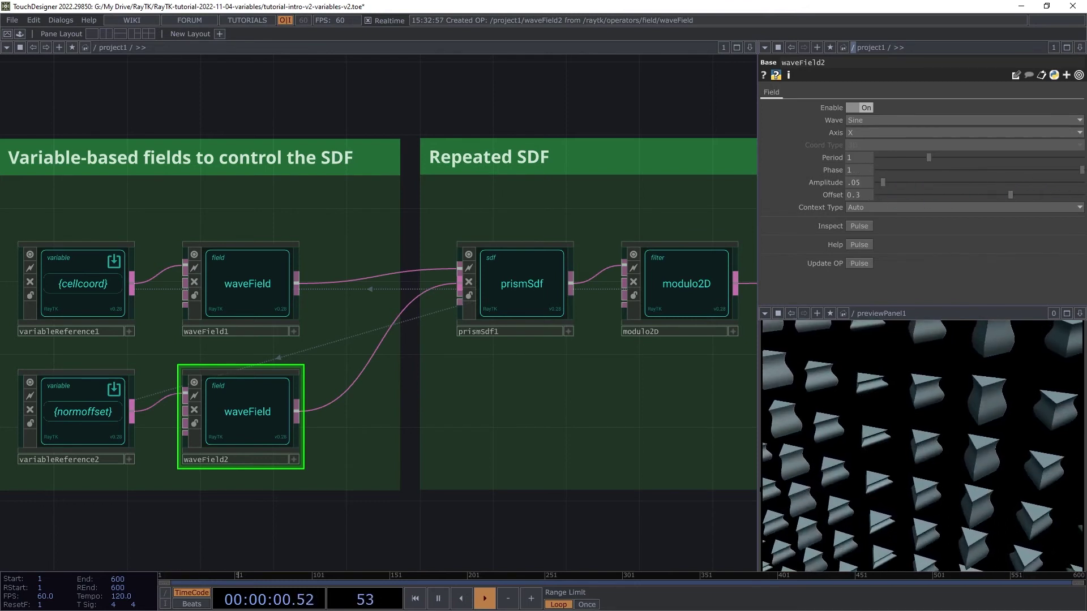
{"action": "left_click_drag", "start_coordinate": [912, 224], "coordinate": [976, 238]}
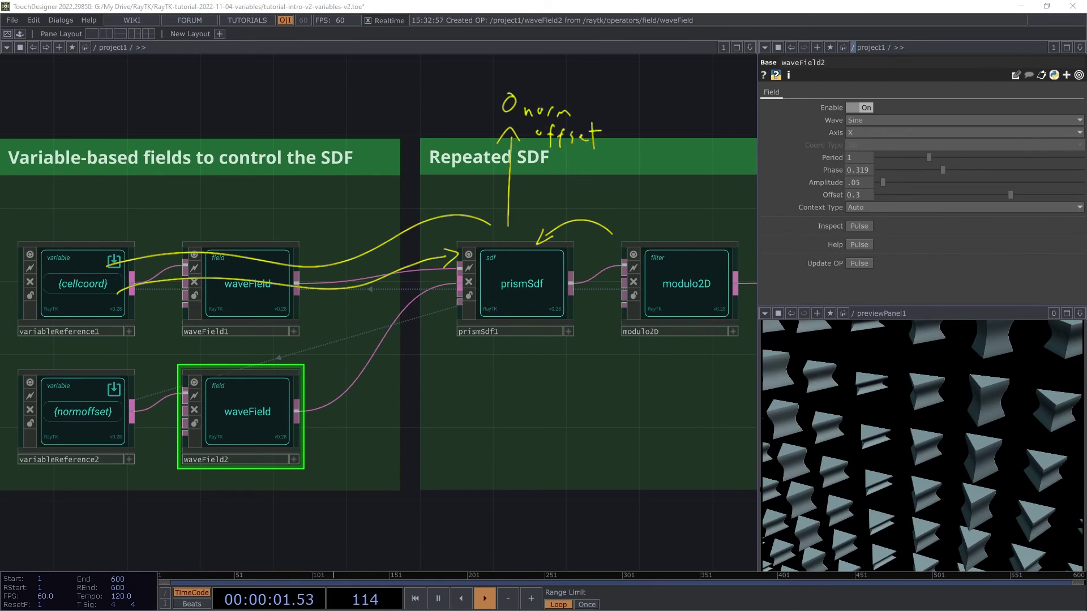
{"action": "mouse_move", "coordinate": [424, 311]}
{"action": "left_mouse_down"}
{"action": "mouse_move", "coordinate": [335, 327]}
{"action": "mouse_move", "coordinate": [329, 341]}
{"action": "left_mouse_up"}
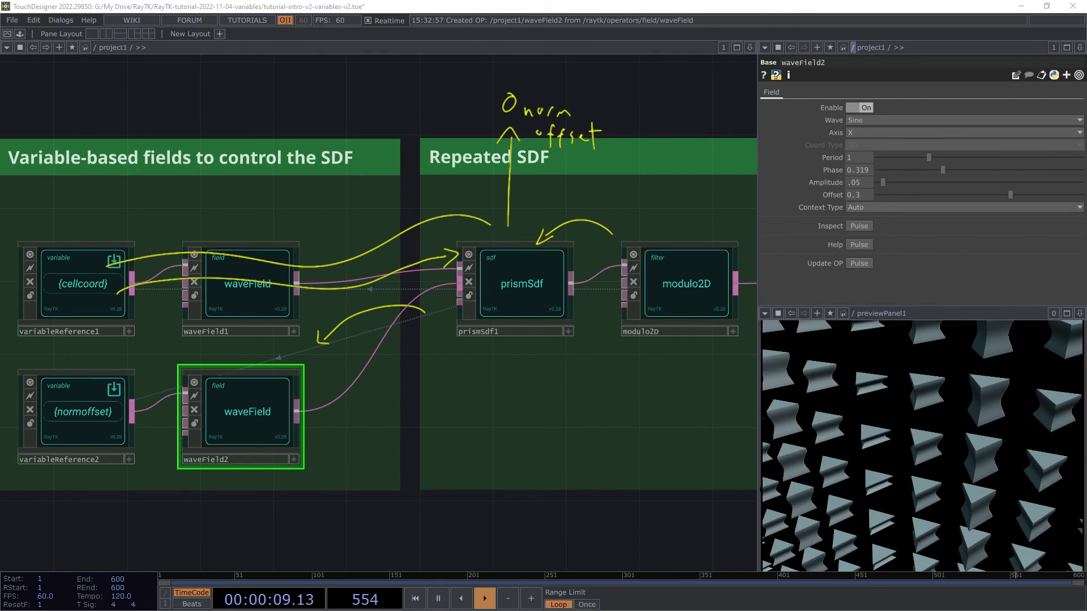
{"action": "mouse_move", "coordinate": [286, 346]}
{"action": "left_mouse_down"}
{"action": "mouse_move", "coordinate": [180, 322]}
{"action": "mouse_move", "coordinate": [132, 346]}
{"action": "mouse_move", "coordinate": [139, 352]}
{"action": "left_mouse_up"}
{"action": "mouse_move", "coordinate": [494, 105]}
{"action": "left_mouse_down"}
{"action": "mouse_move", "coordinate": [392, 91]}
{"action": "mouse_move", "coordinate": [284, 91]}
{"action": "mouse_move", "coordinate": [168, 117]}
{"action": "mouse_move", "coordinate": [110, 154]}
{"action": "mouse_move", "coordinate": [59, 221]}
{"action": "mouse_move", "coordinate": [45, 277]}
{"action": "mouse_move", "coordinate": [67, 364]}
{"action": "left_mouse_up"}
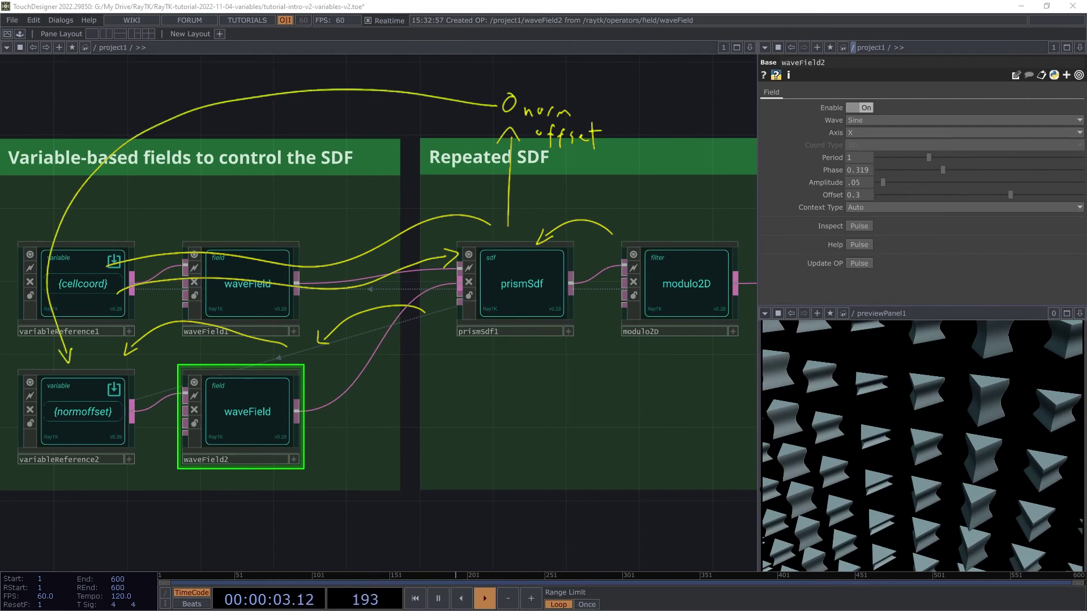
{"action": "left_click_drag", "start_coordinate": [141, 407], "coordinate": [241, 393]}
{"action": "mouse_move", "coordinate": [328, 406]}
{"action": "left_mouse_down"}
{"action": "mouse_move", "coordinate": [352, 407]}
{"action": "mouse_move", "coordinate": [442, 341]}
{"action": "mouse_move", "coordinate": [447, 350]}
{"action": "left_mouse_up"}
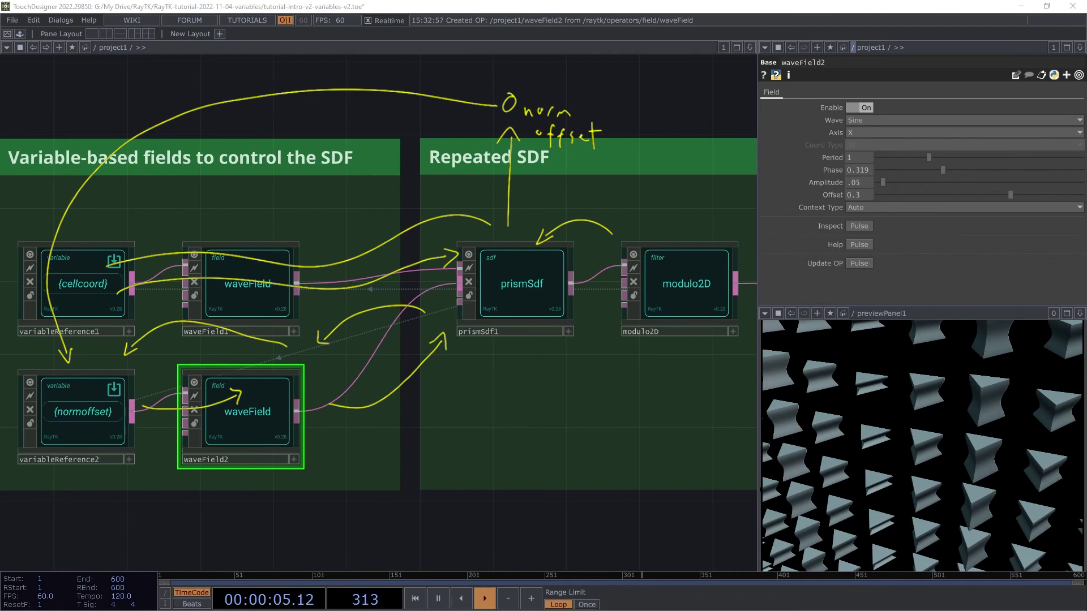
{"action": "mouse_move", "coordinate": [558, 310]}
{"action": "left_mouse_down"}
{"action": "mouse_move", "coordinate": [574, 324]}
{"action": "mouse_move", "coordinate": [654, 304]}
{"action": "mouse_move", "coordinate": [653, 317]}
{"action": "left_mouse_up"}
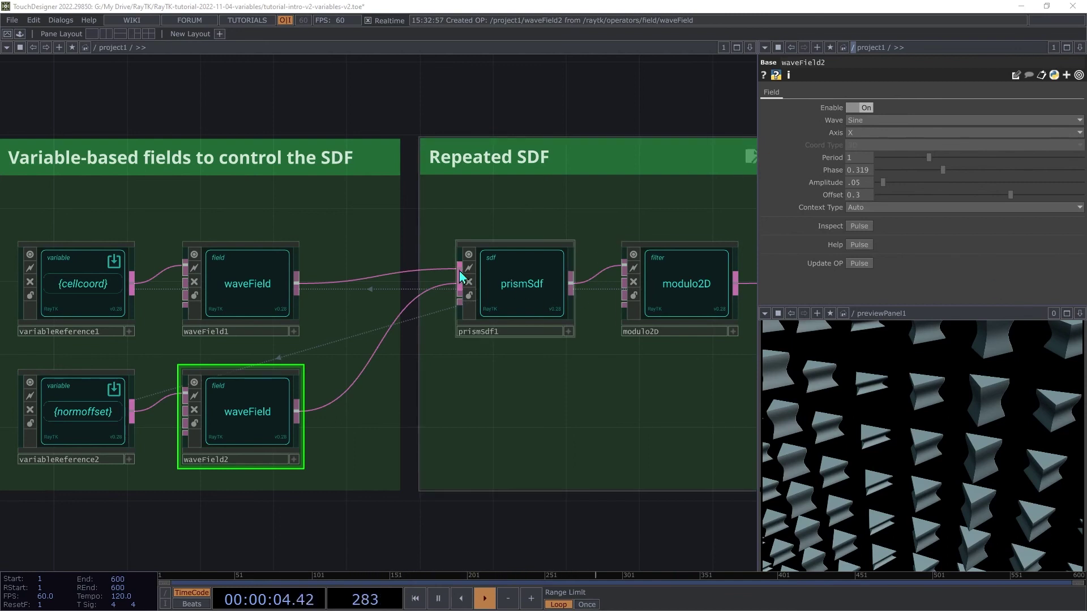
{"action": "left_click_drag", "start_coordinate": [460, 275], "coordinate": [306, 408]}
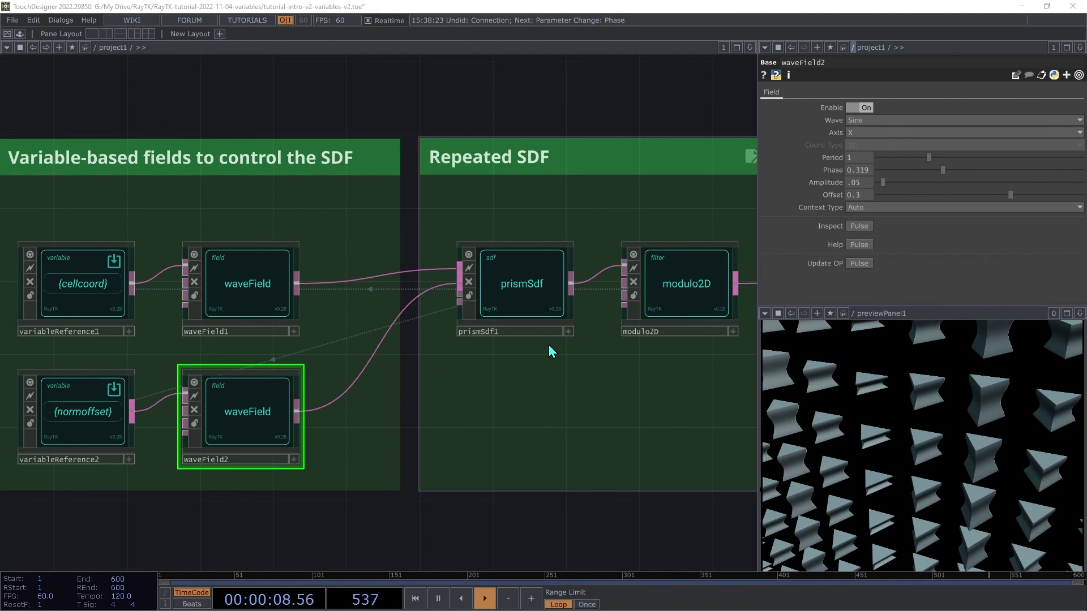
Step: Select prismSdf1 and bring up its Reference Variable context menu entry
{"action": "left_click", "coordinate": [531, 306]}
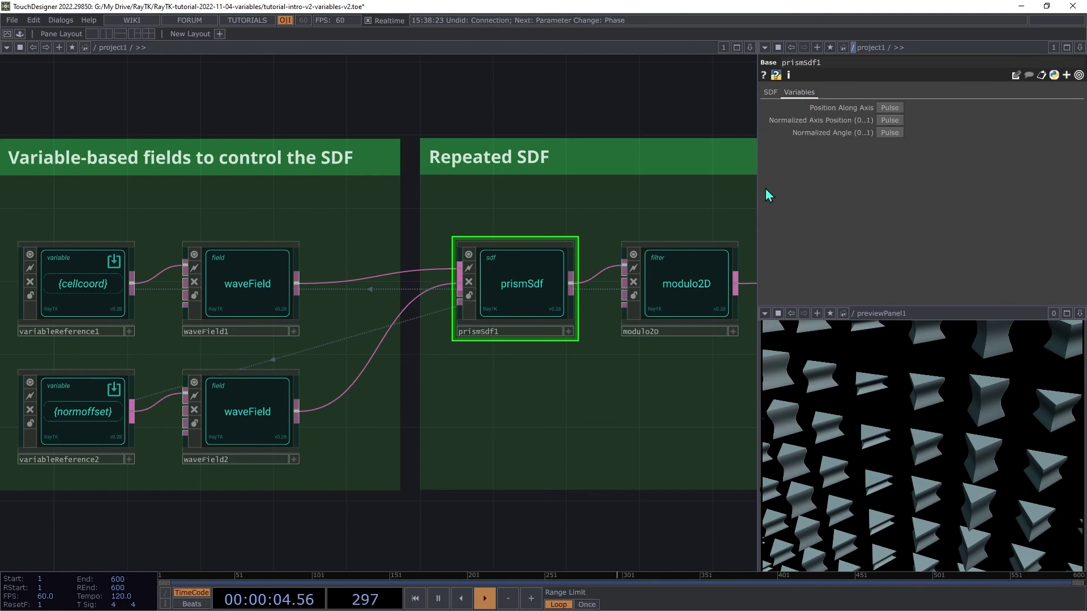
{"action": "right_click", "coordinate": [546, 290]}
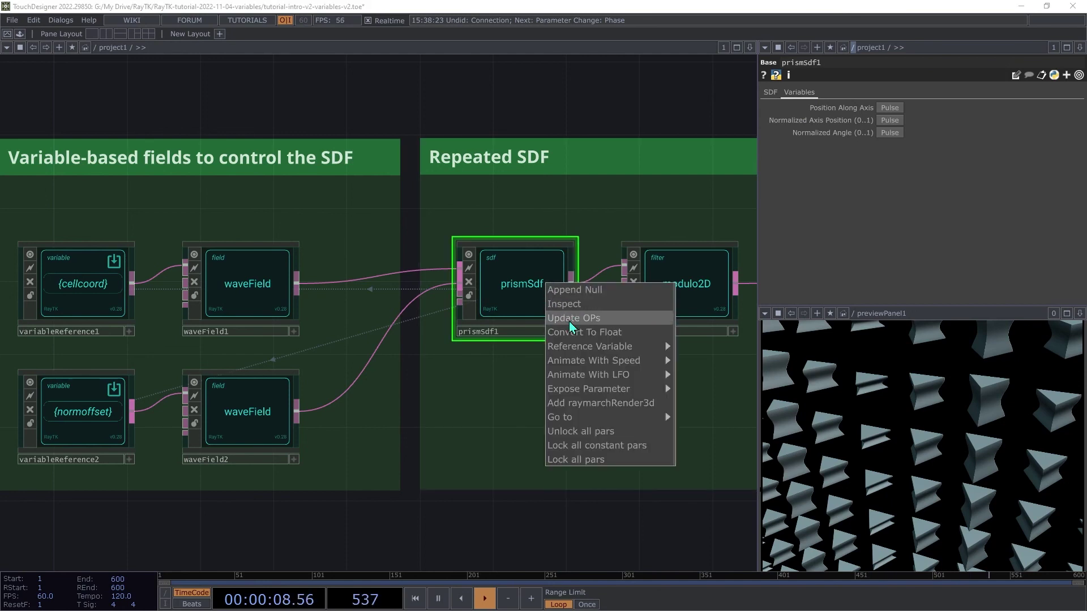
{"action": "mouse_move", "coordinate": [580, 349]}
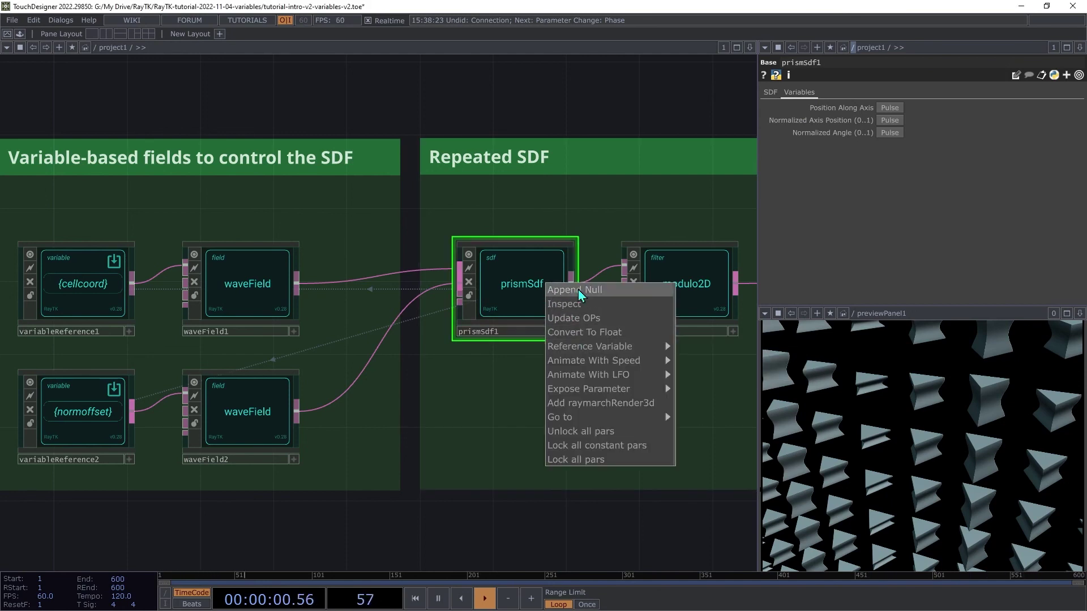